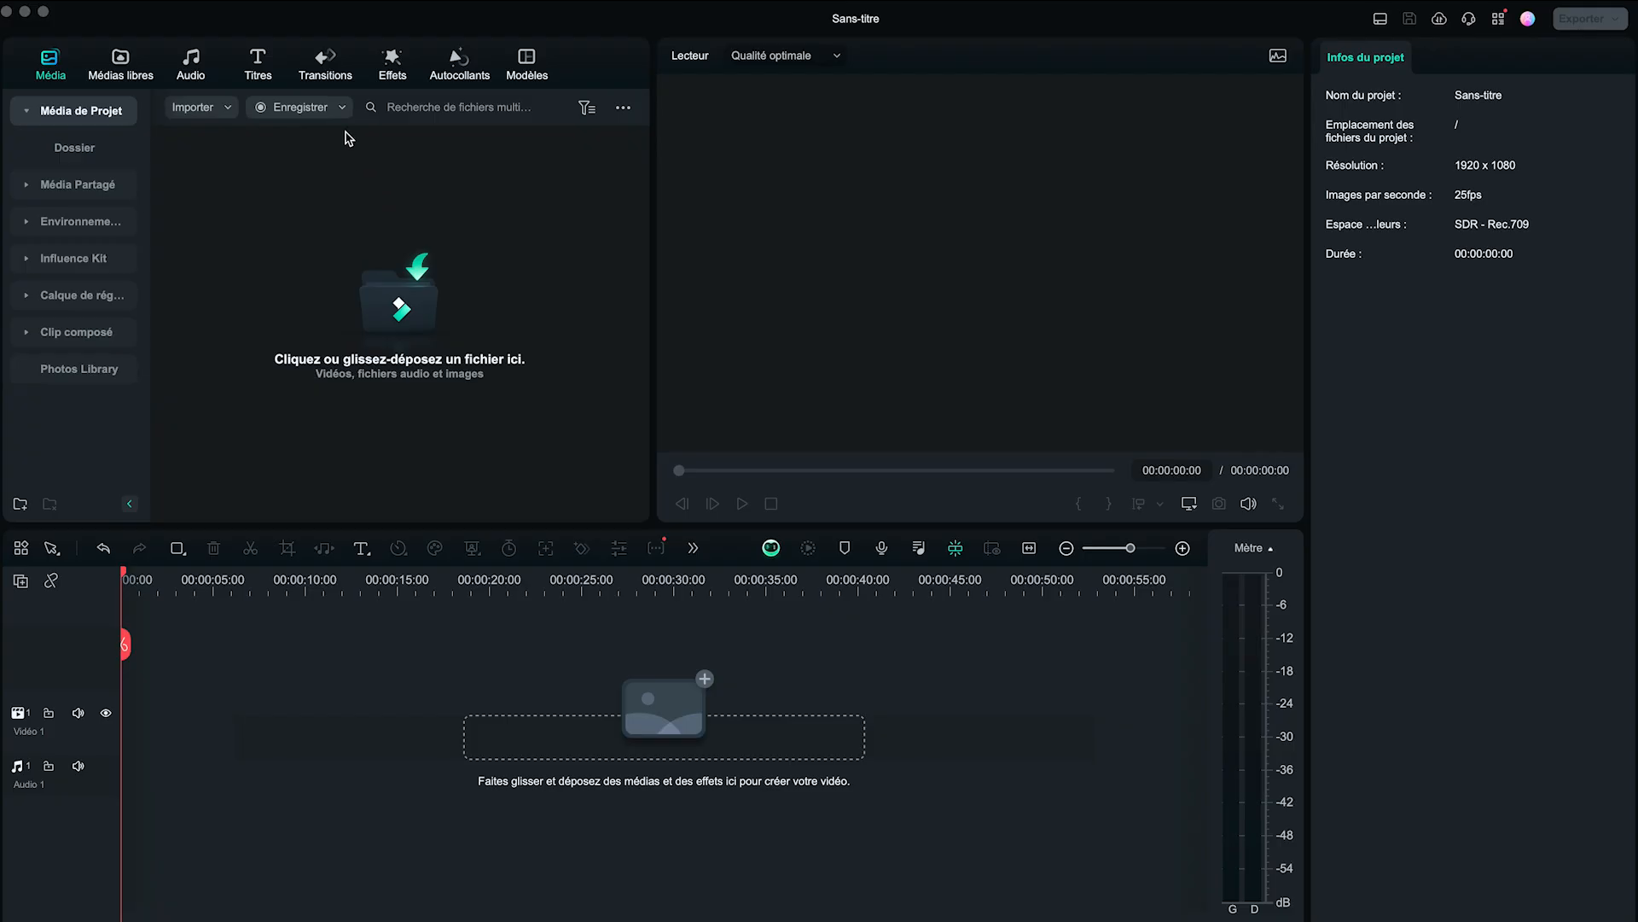
Open the PC screen recorder and set its audio input to the MacBook microphone
left_click(302, 109)
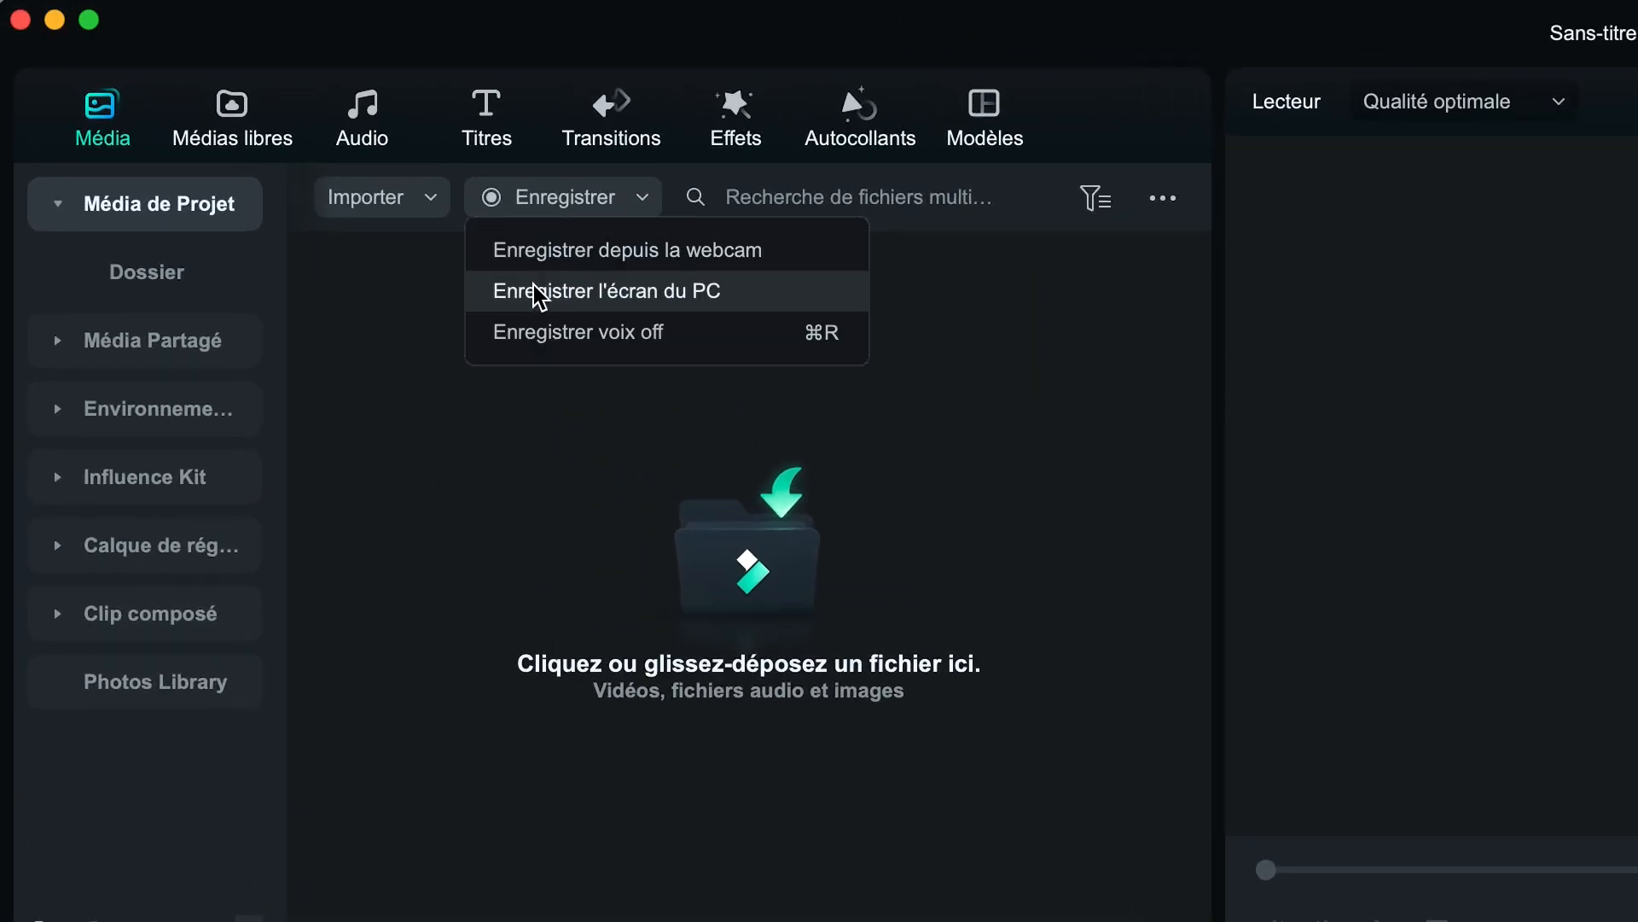
left_click(669, 301)
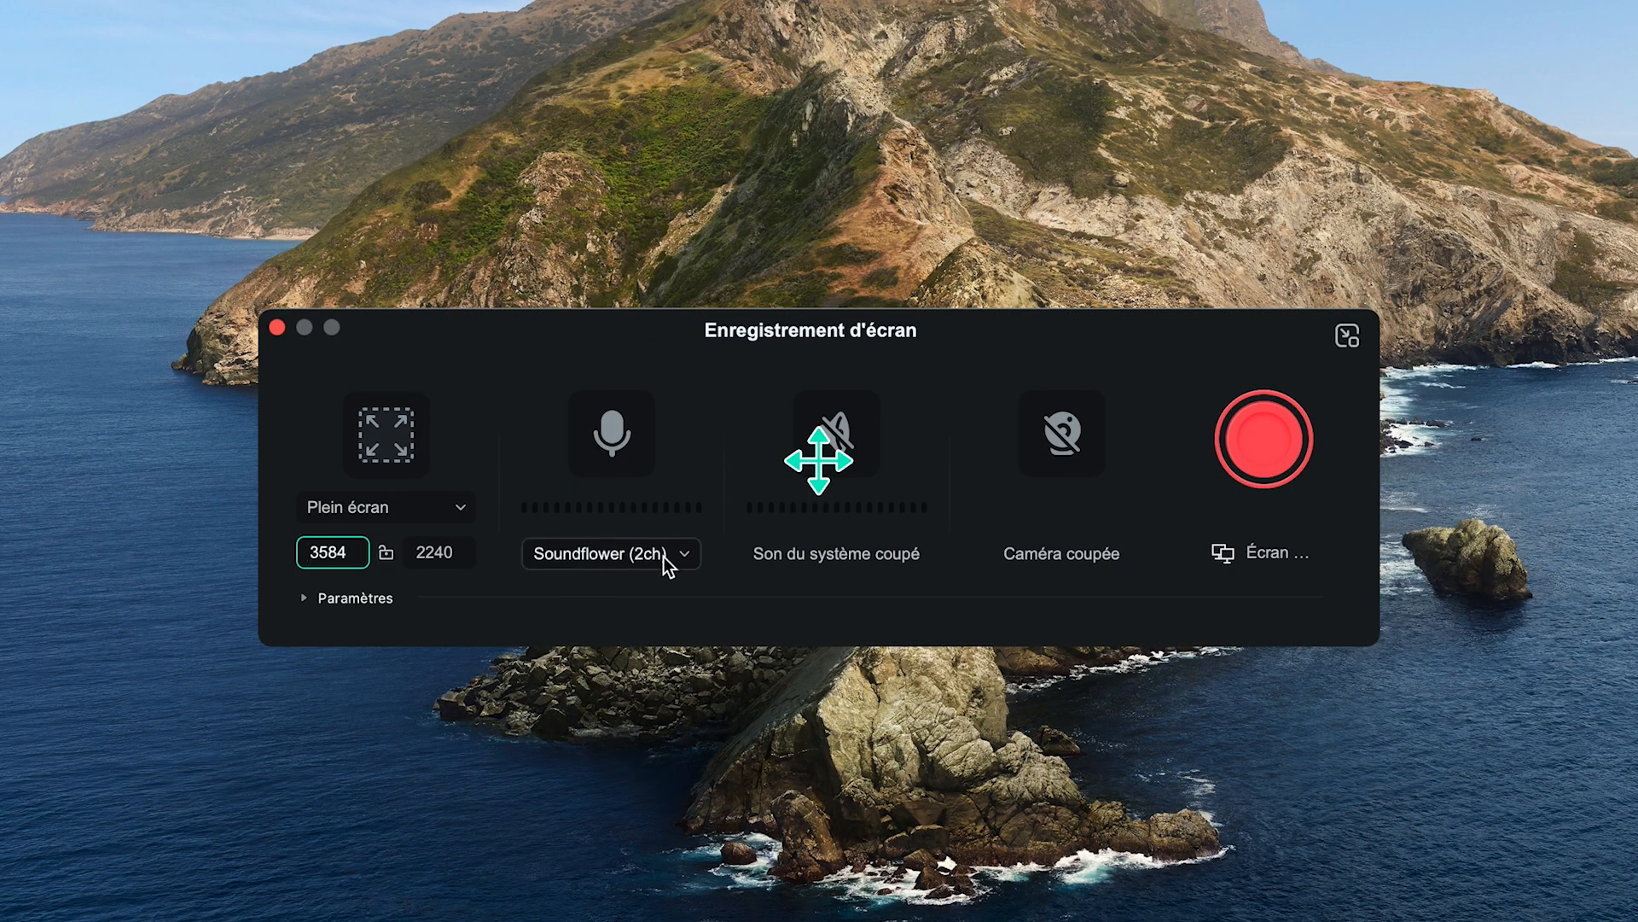
left_click(685, 555)
left_click(647, 643)
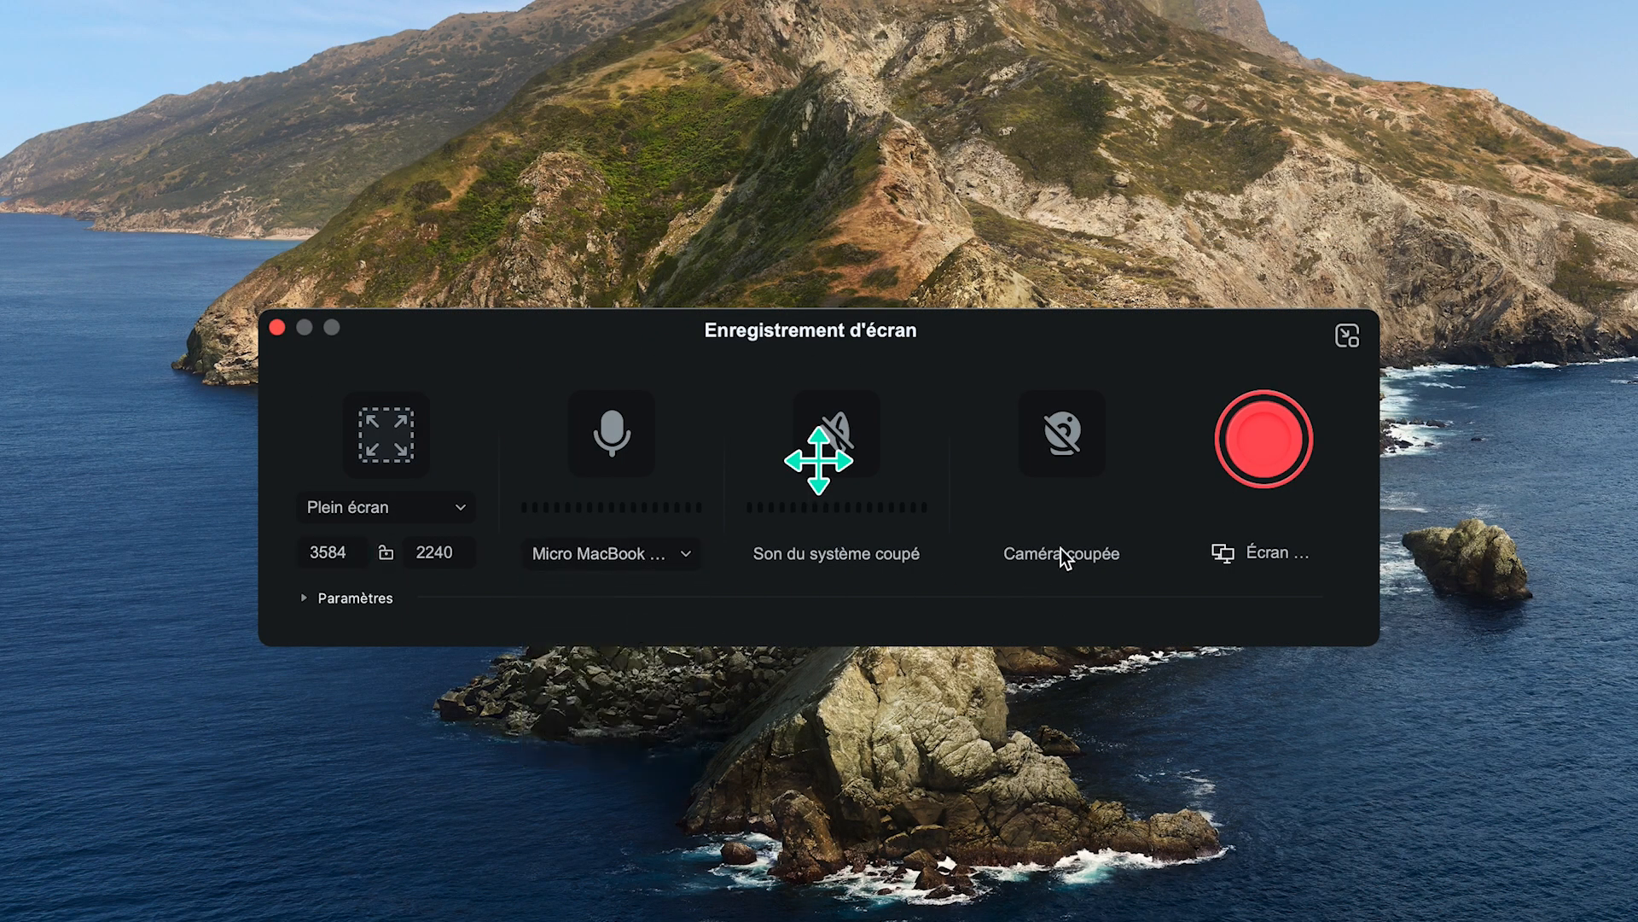
Start the full-screen recording and stop it to bring the capture into the project
left_click(1268, 443)
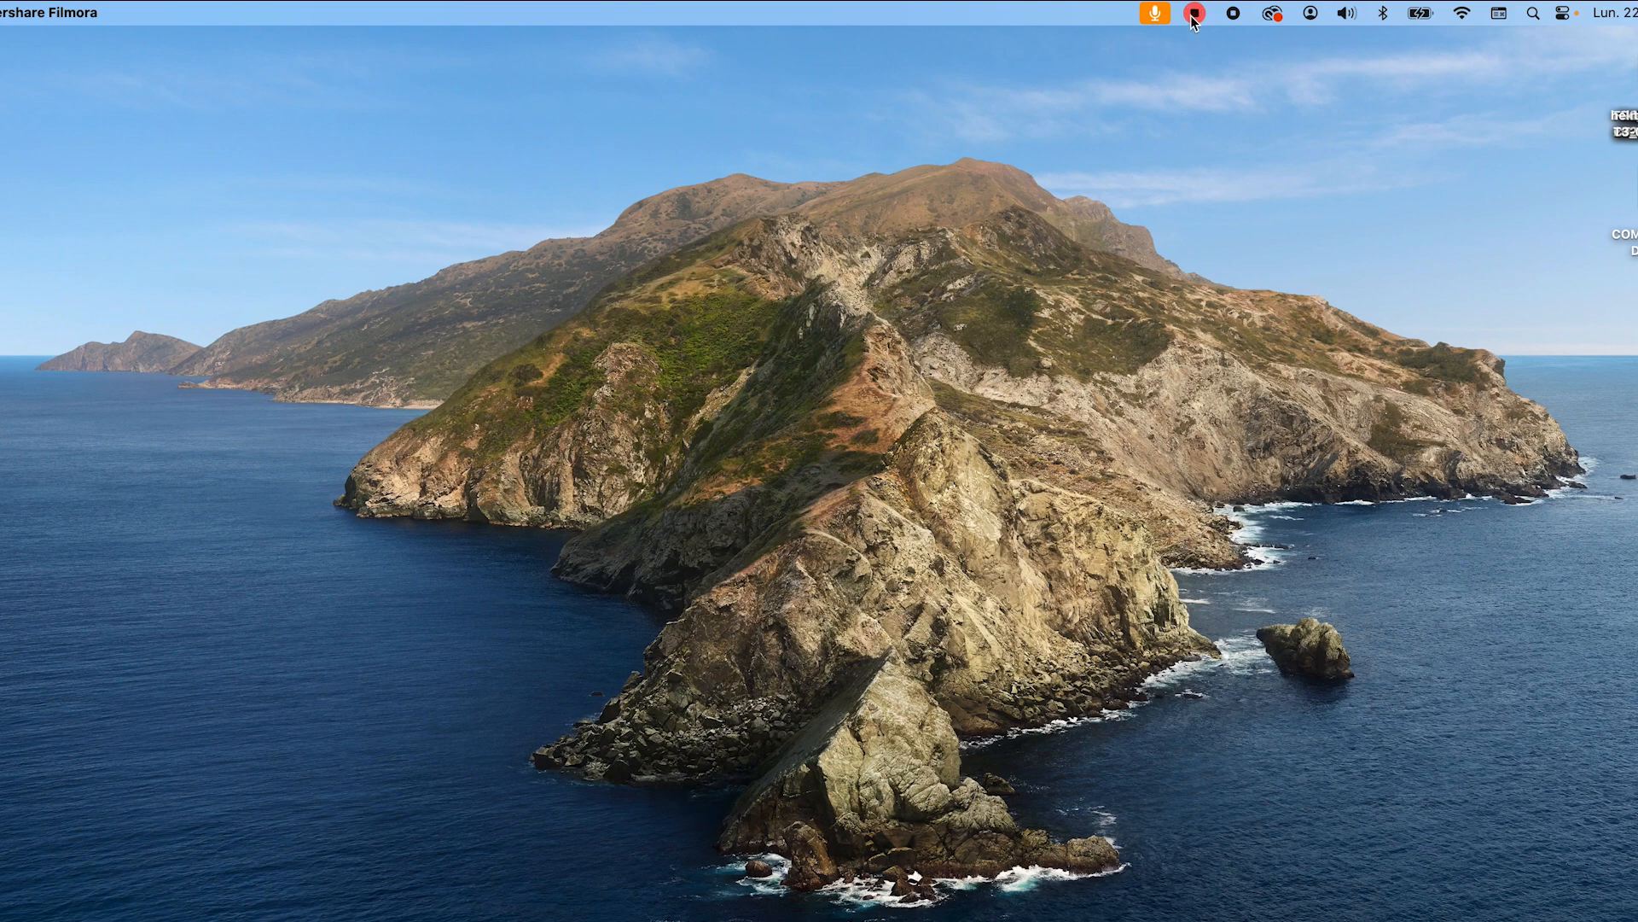
left_click(1194, 16)
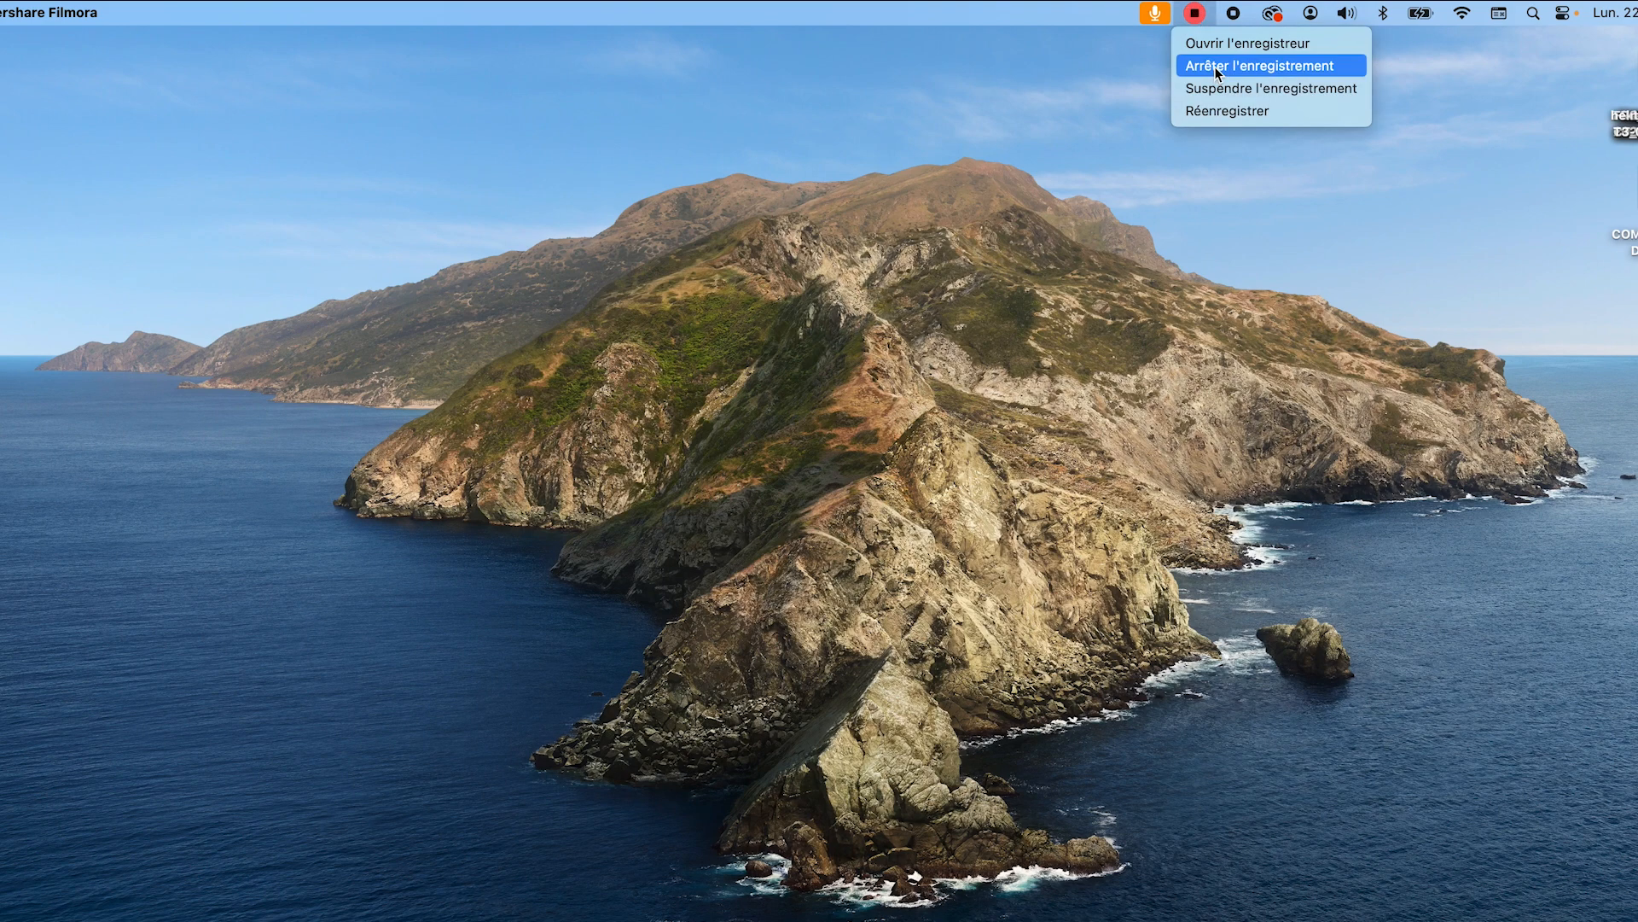
left_click(1218, 68)
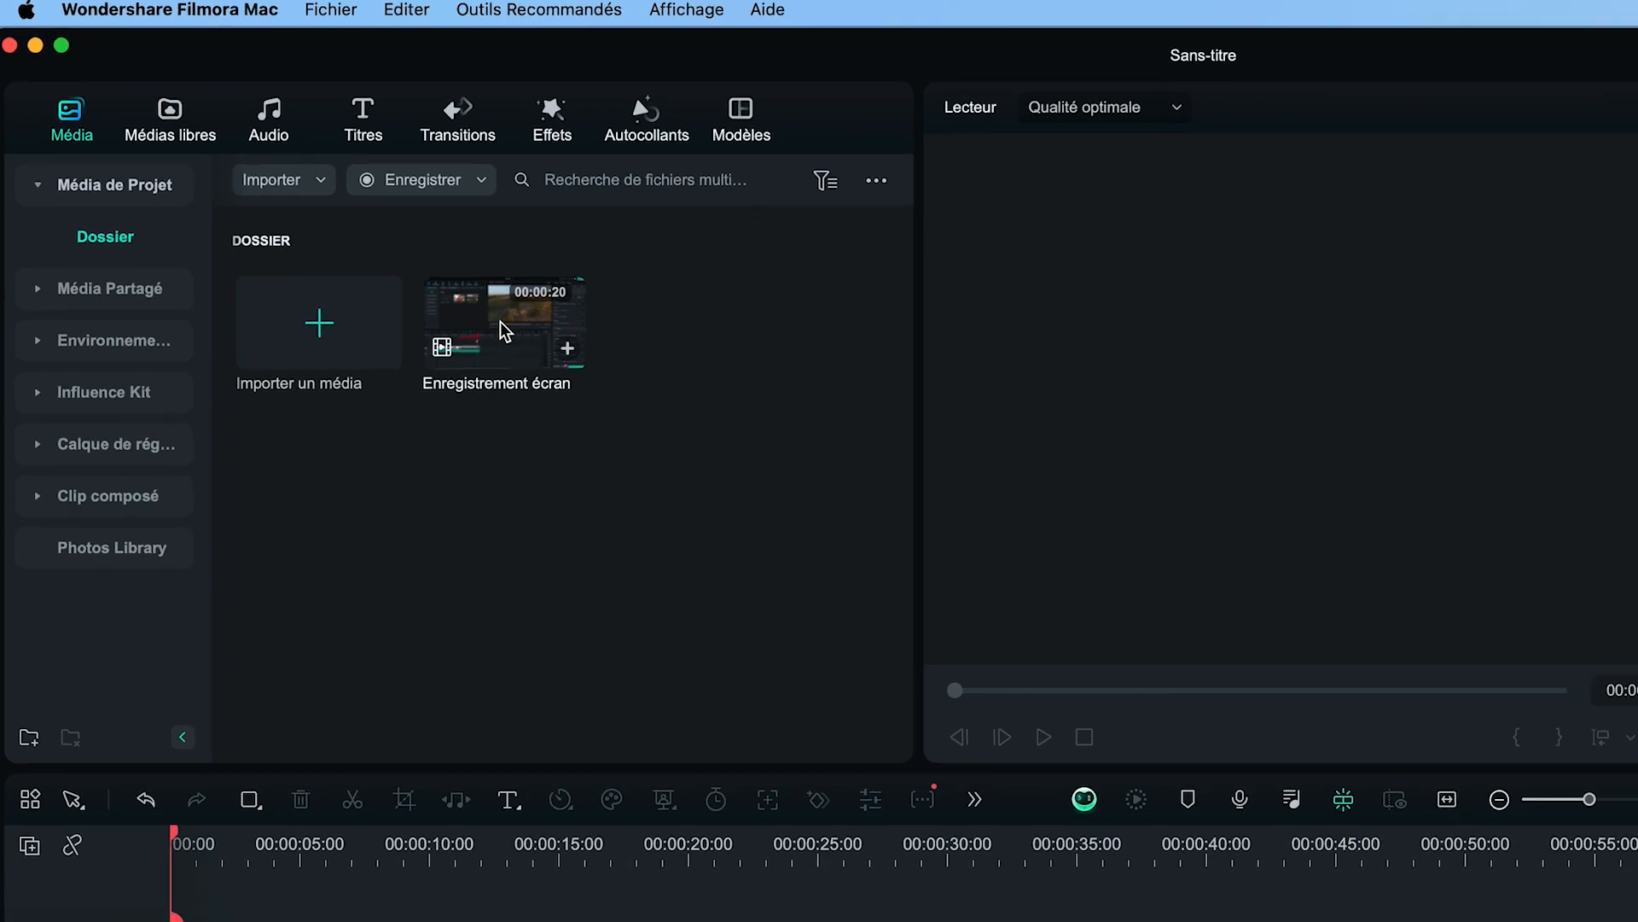
Place the screen recording at the start of the Vidéo 1 track and split it at about 4 seconds
left_click_drag(501, 329, 125, 724)
left_click_drag(124, 574, 289, 576)
left_click(190, 644)
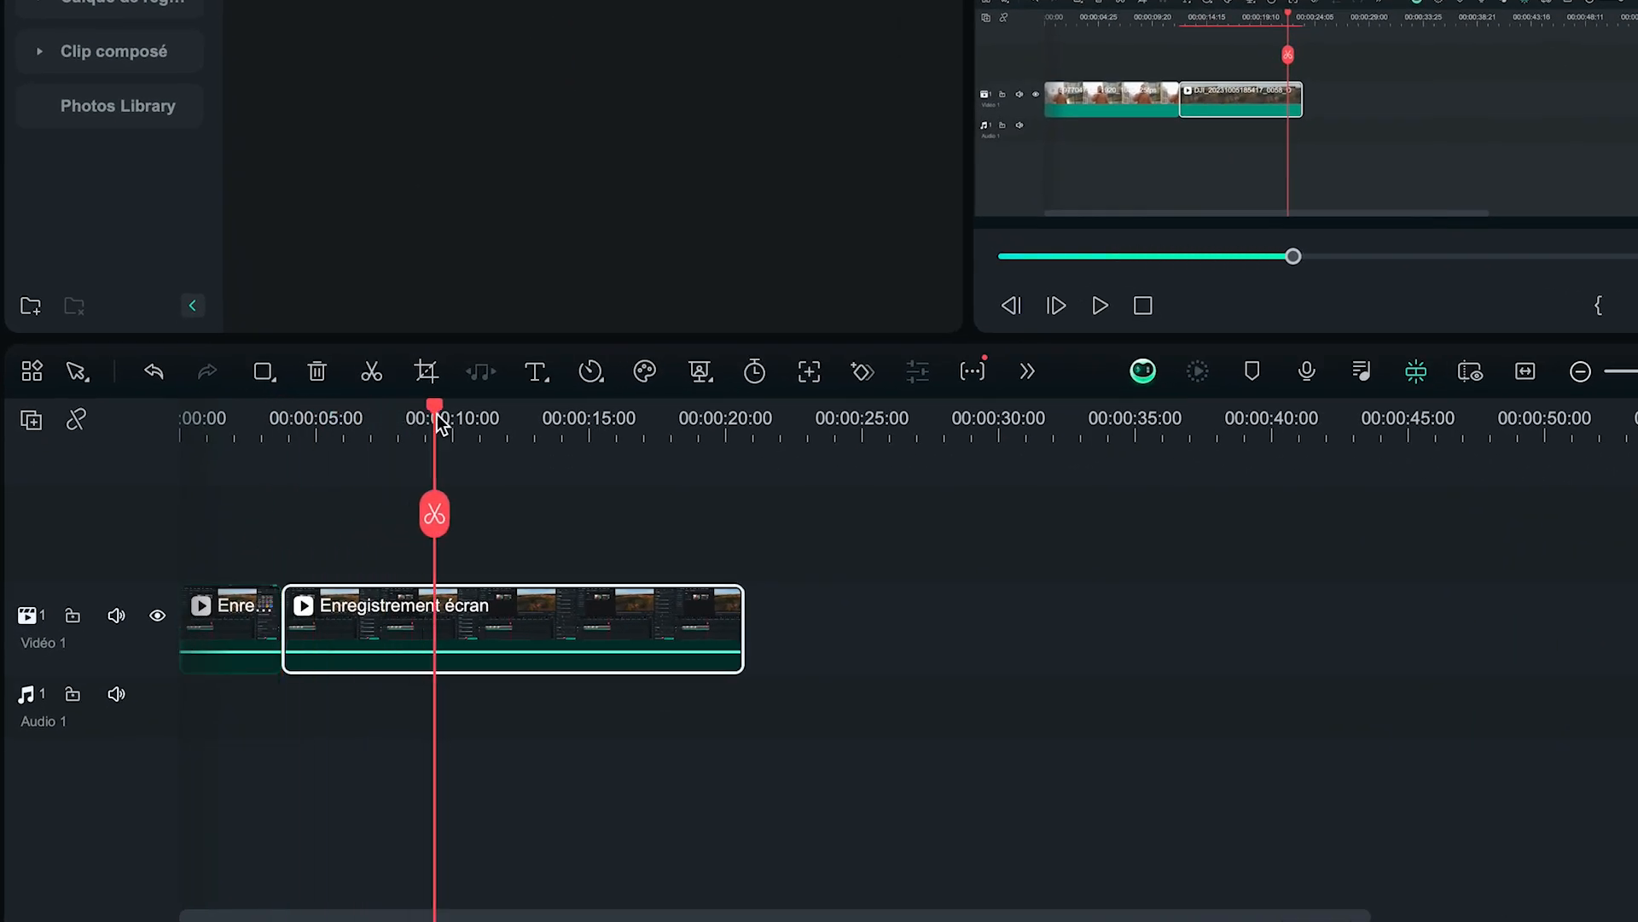
Split the recording again at about 11 seconds and delete the part after the cut
left_click_drag(429, 414, 492, 415)
left_click(491, 515)
left_click(589, 633)
key("Delete")
Delete the recording's opening part before the first cut and return the playhead to the start of the remaining clip
left_click(227, 644)
key("Delete")
left_click(296, 598)
key("Home")
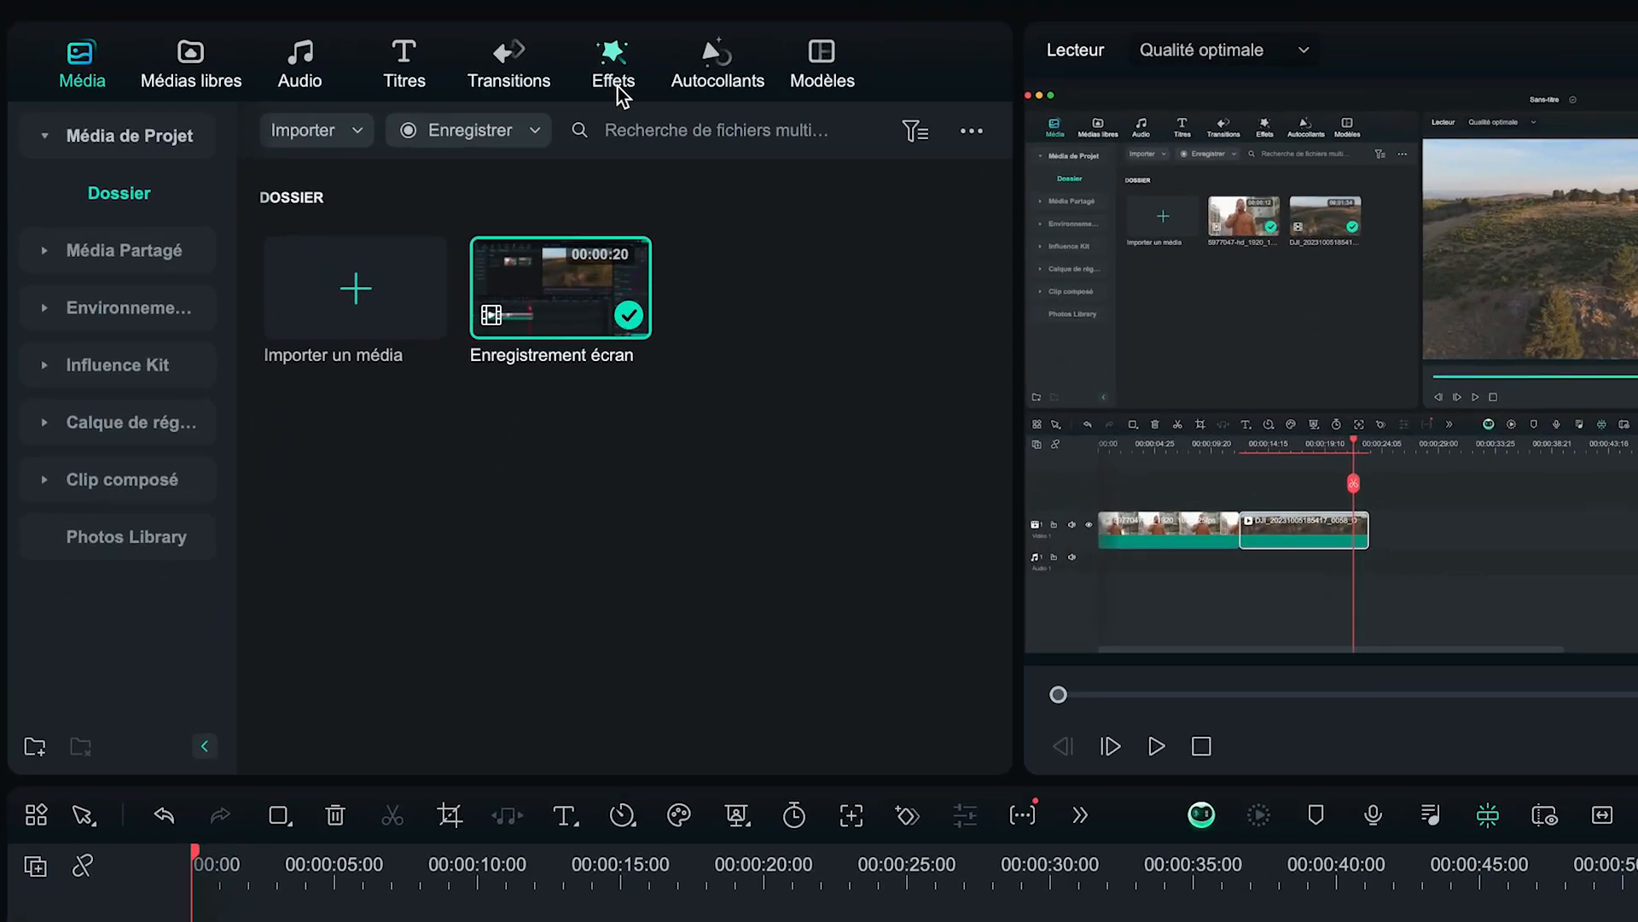
Apply the BCC Cast Shadow effect from the Boris FX BCC Styliser collection to the recording clip
left_click(618, 85)
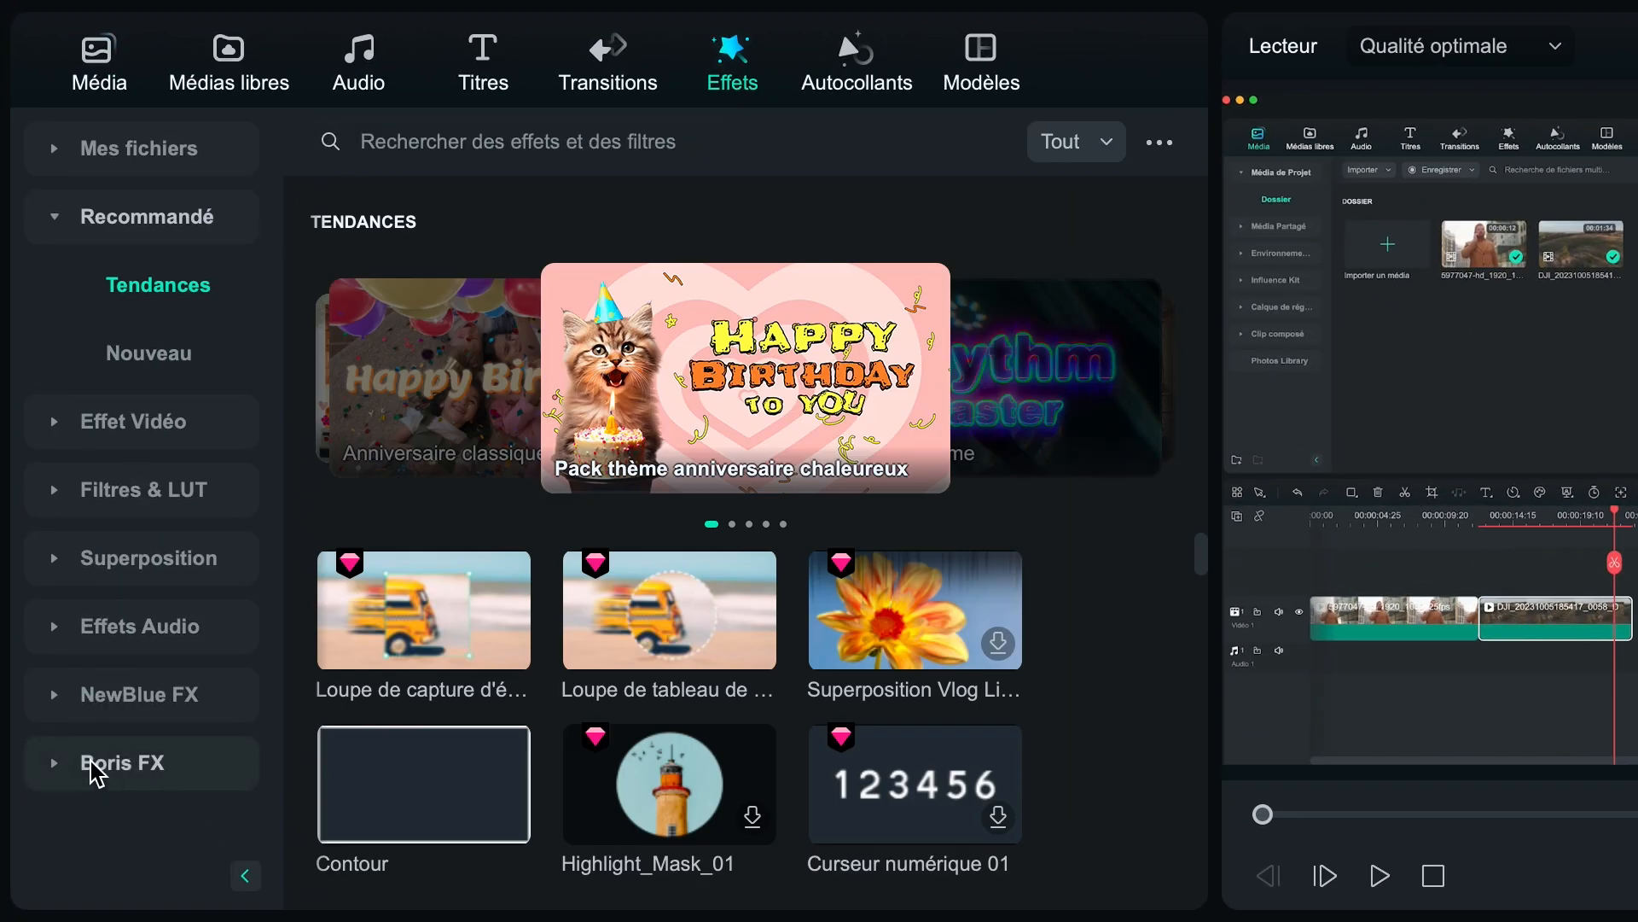
left_click(125, 772)
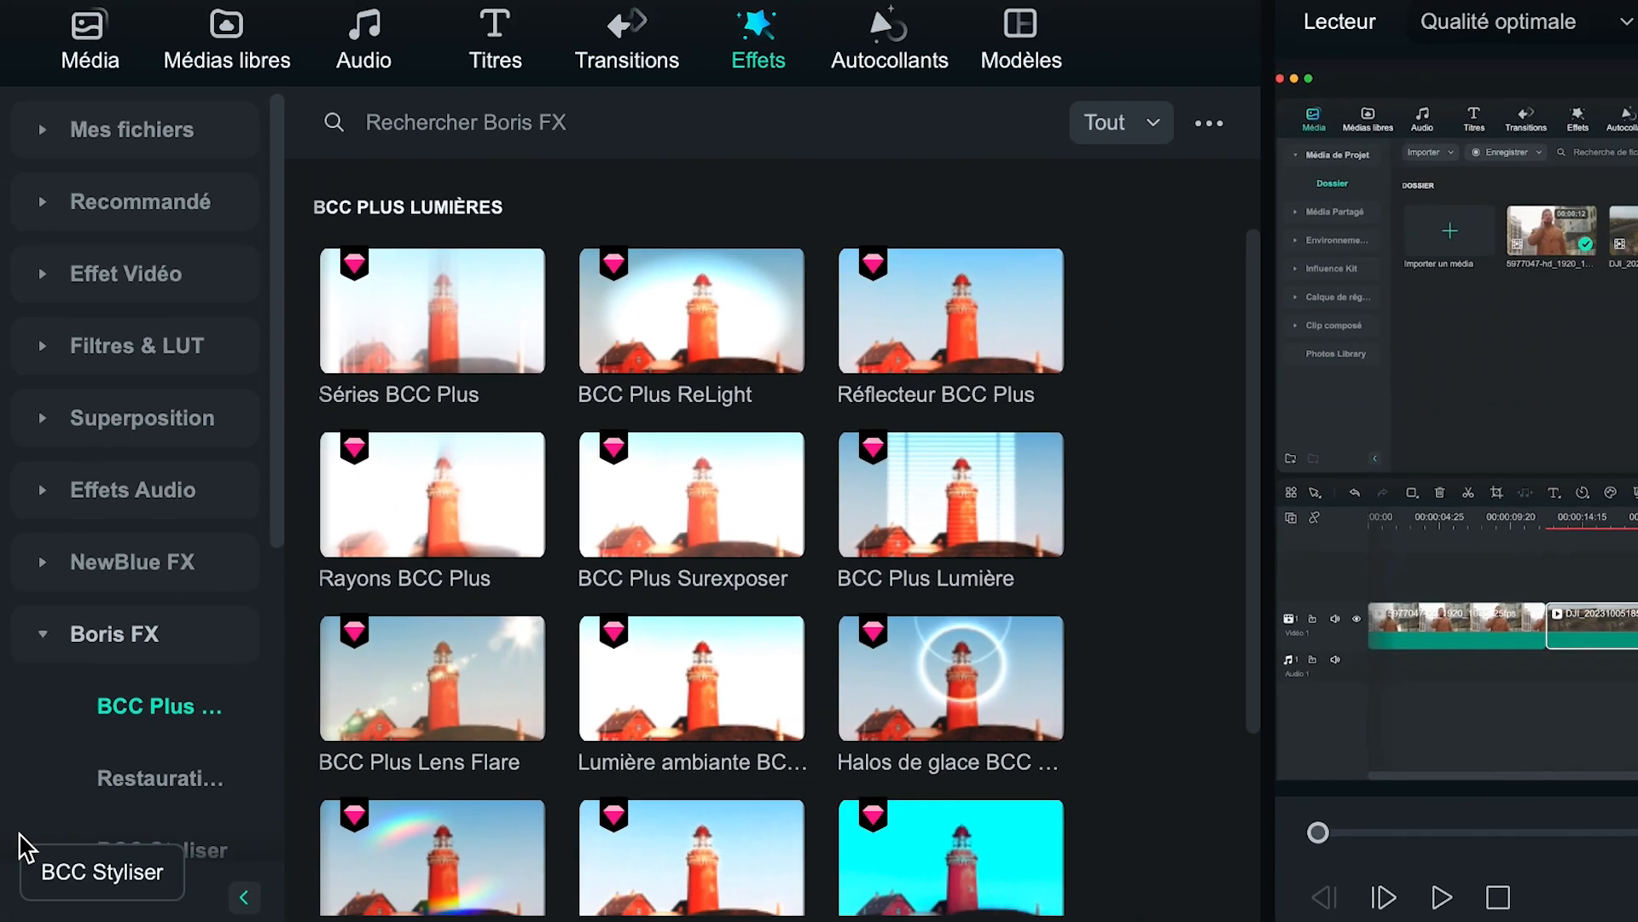
scroll(34, 815, "down", 5)
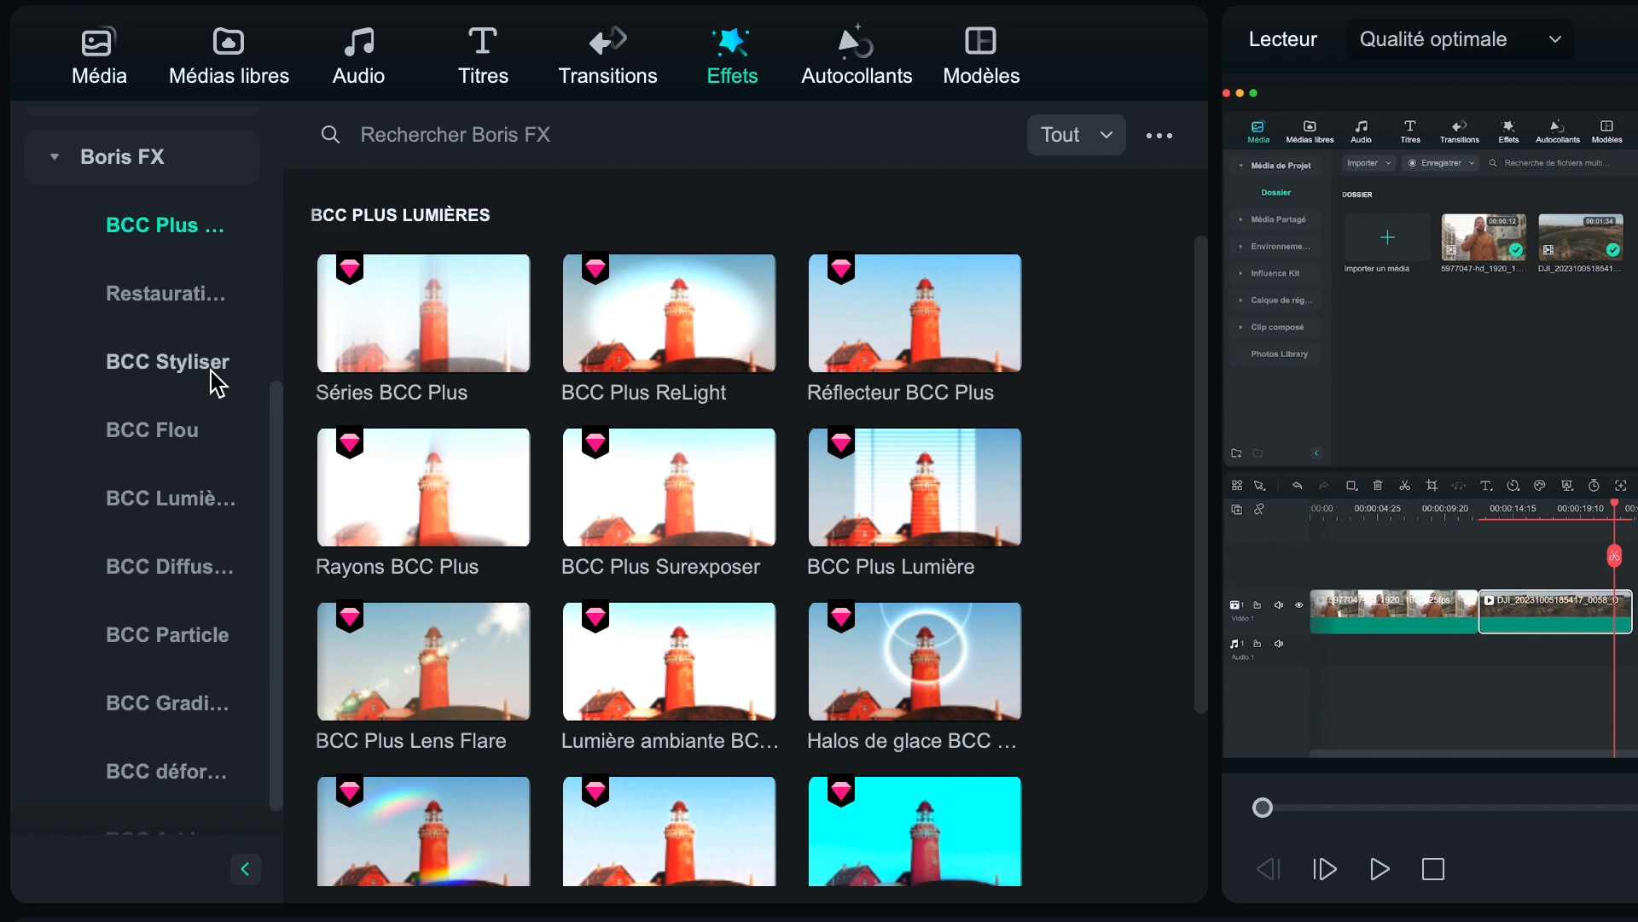
left_click(198, 378)
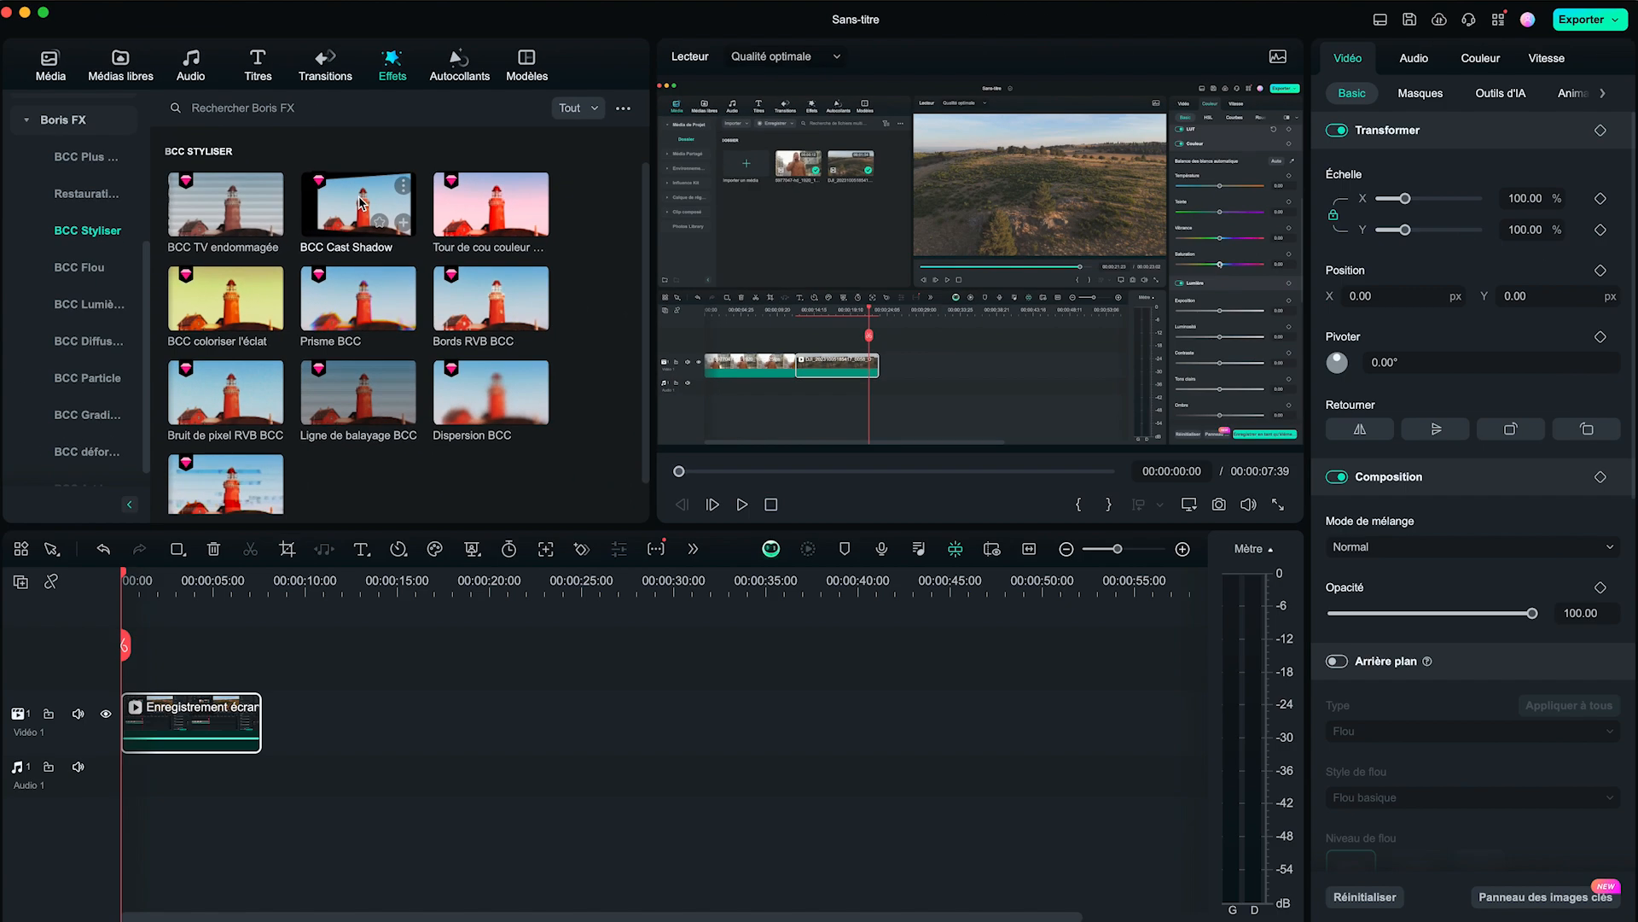
left_click_drag(761, 417, 298, 921)
left_click_drag(187, 720, 186, 719)
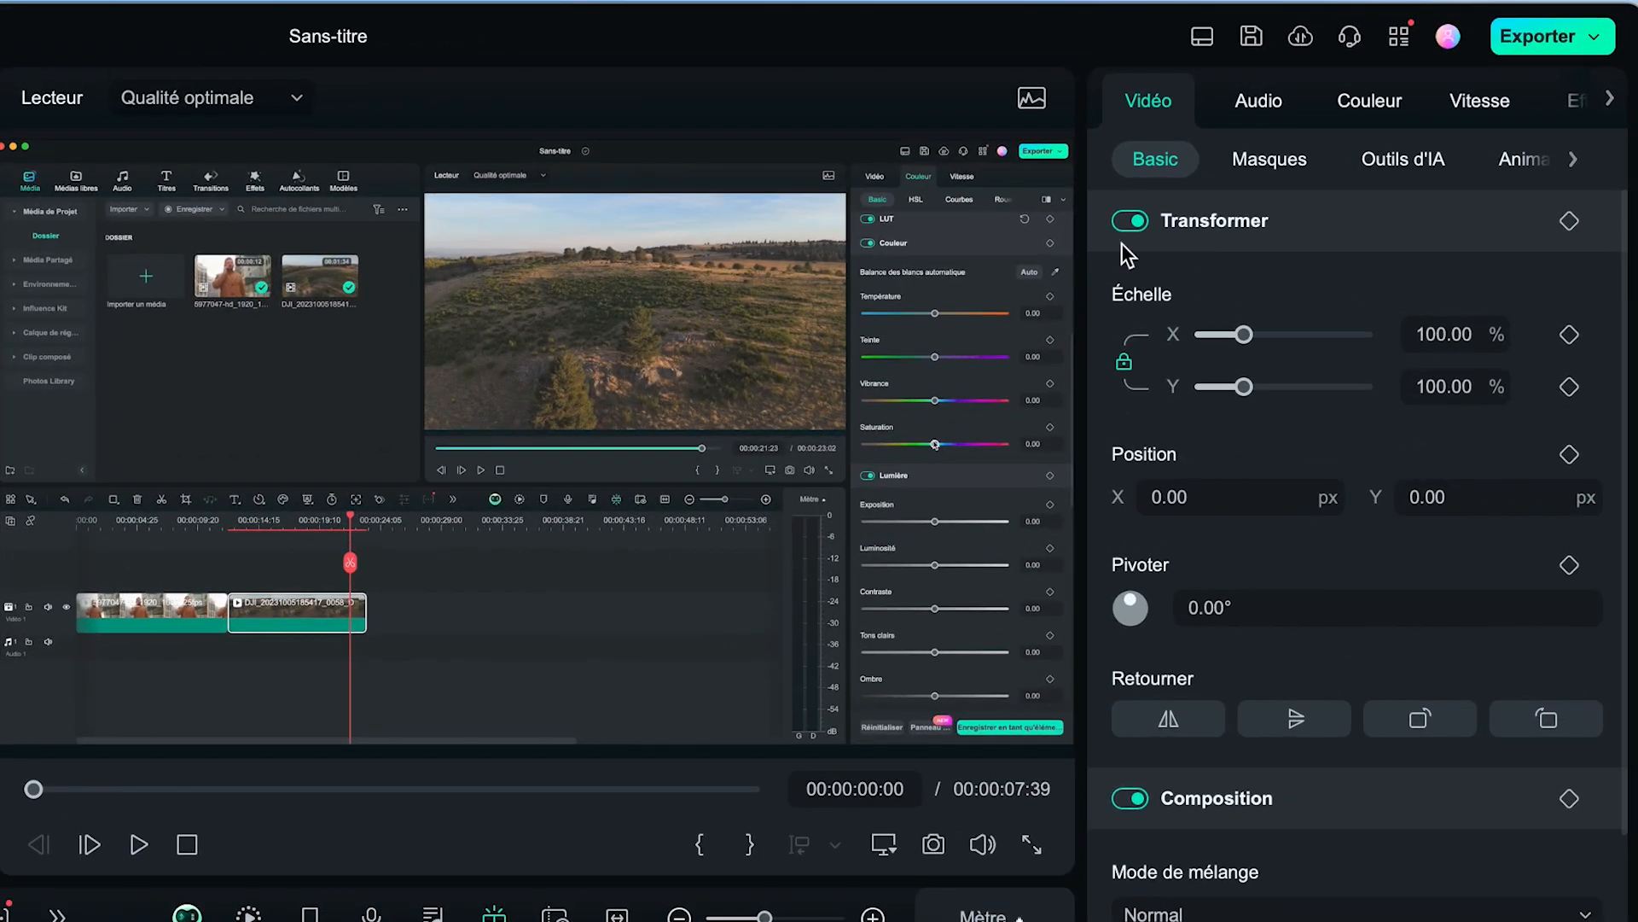
Open the clip's BCC Cast Shadow settings and expand the Plan de l'Image parameters
left_click(1578, 109)
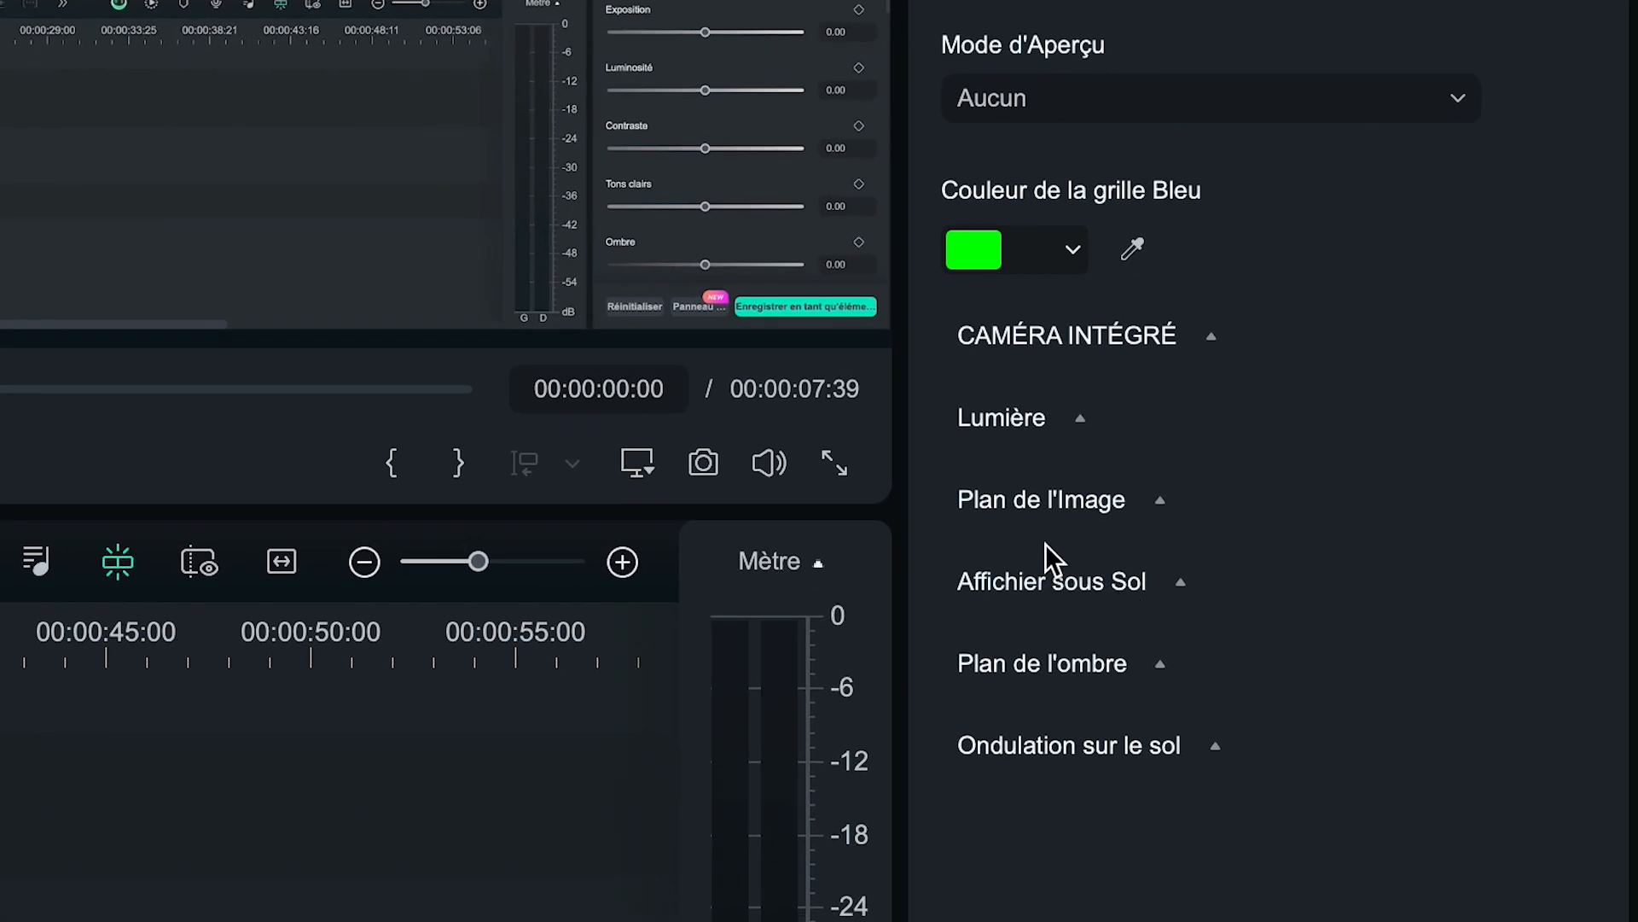
left_click(1163, 503)
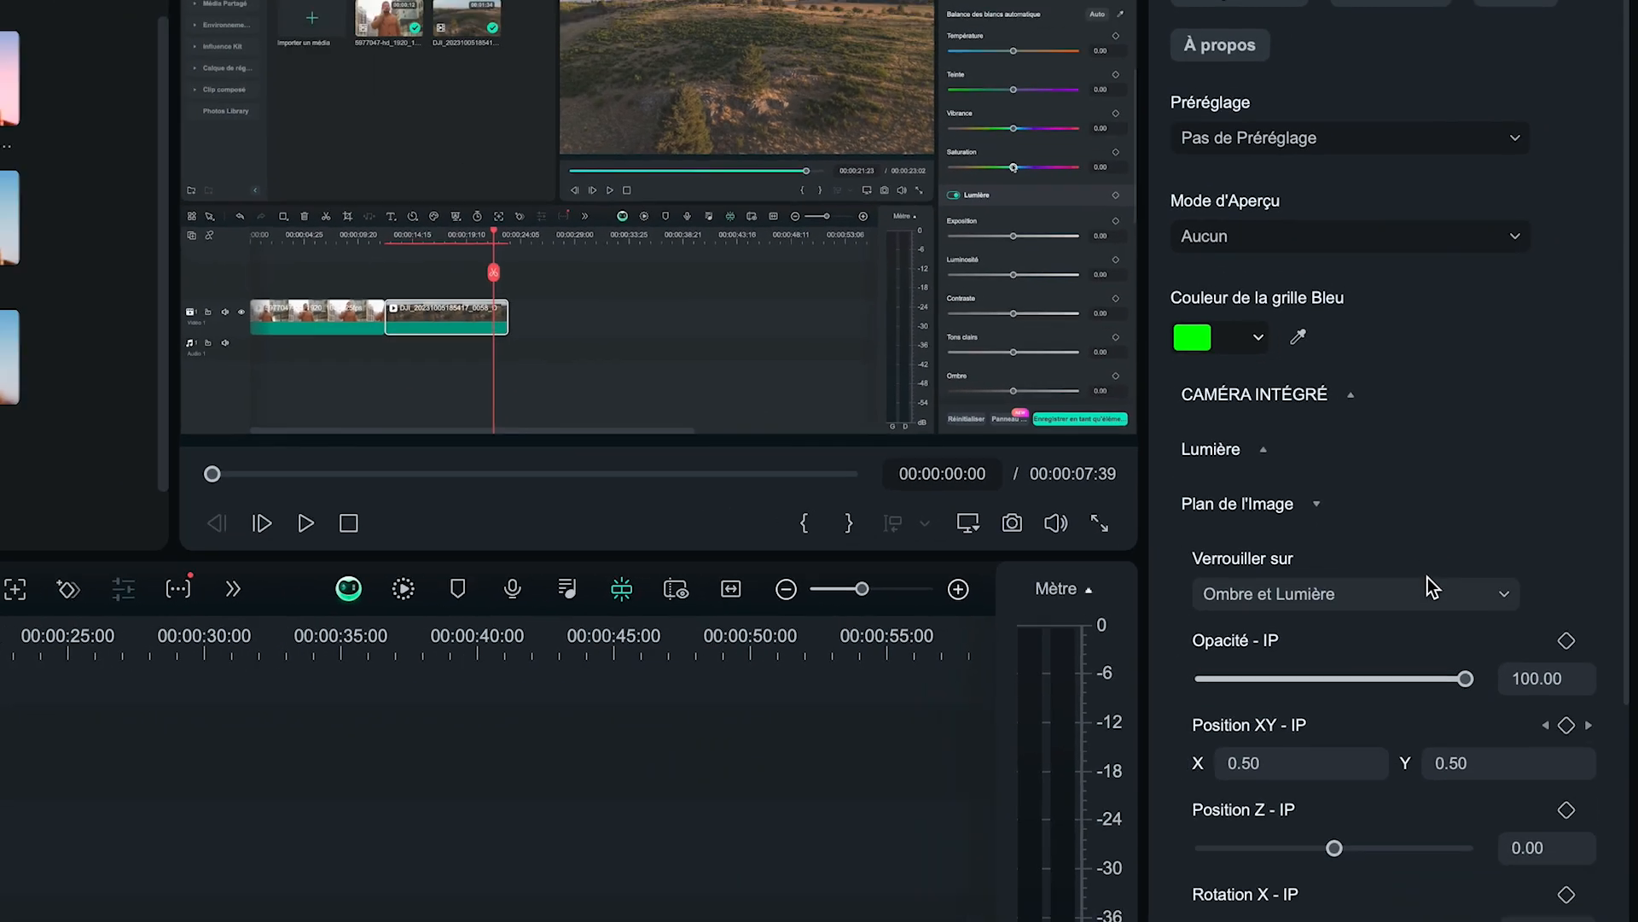
scroll(1427, 577, "down", 2)
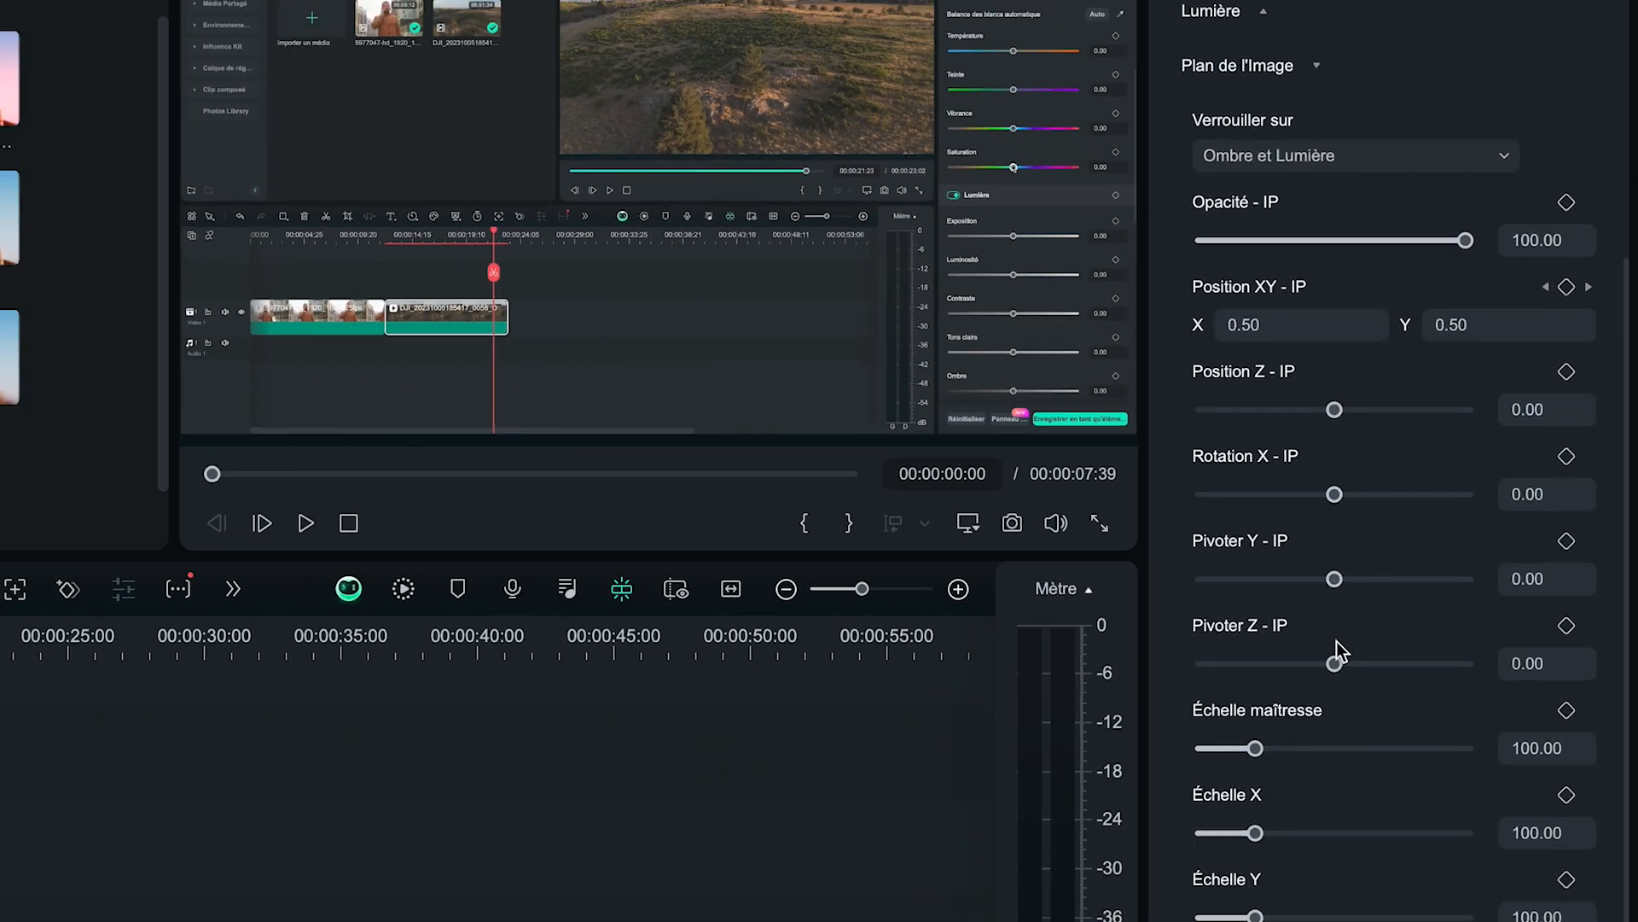
scroll(1344, 573, "down", 2)
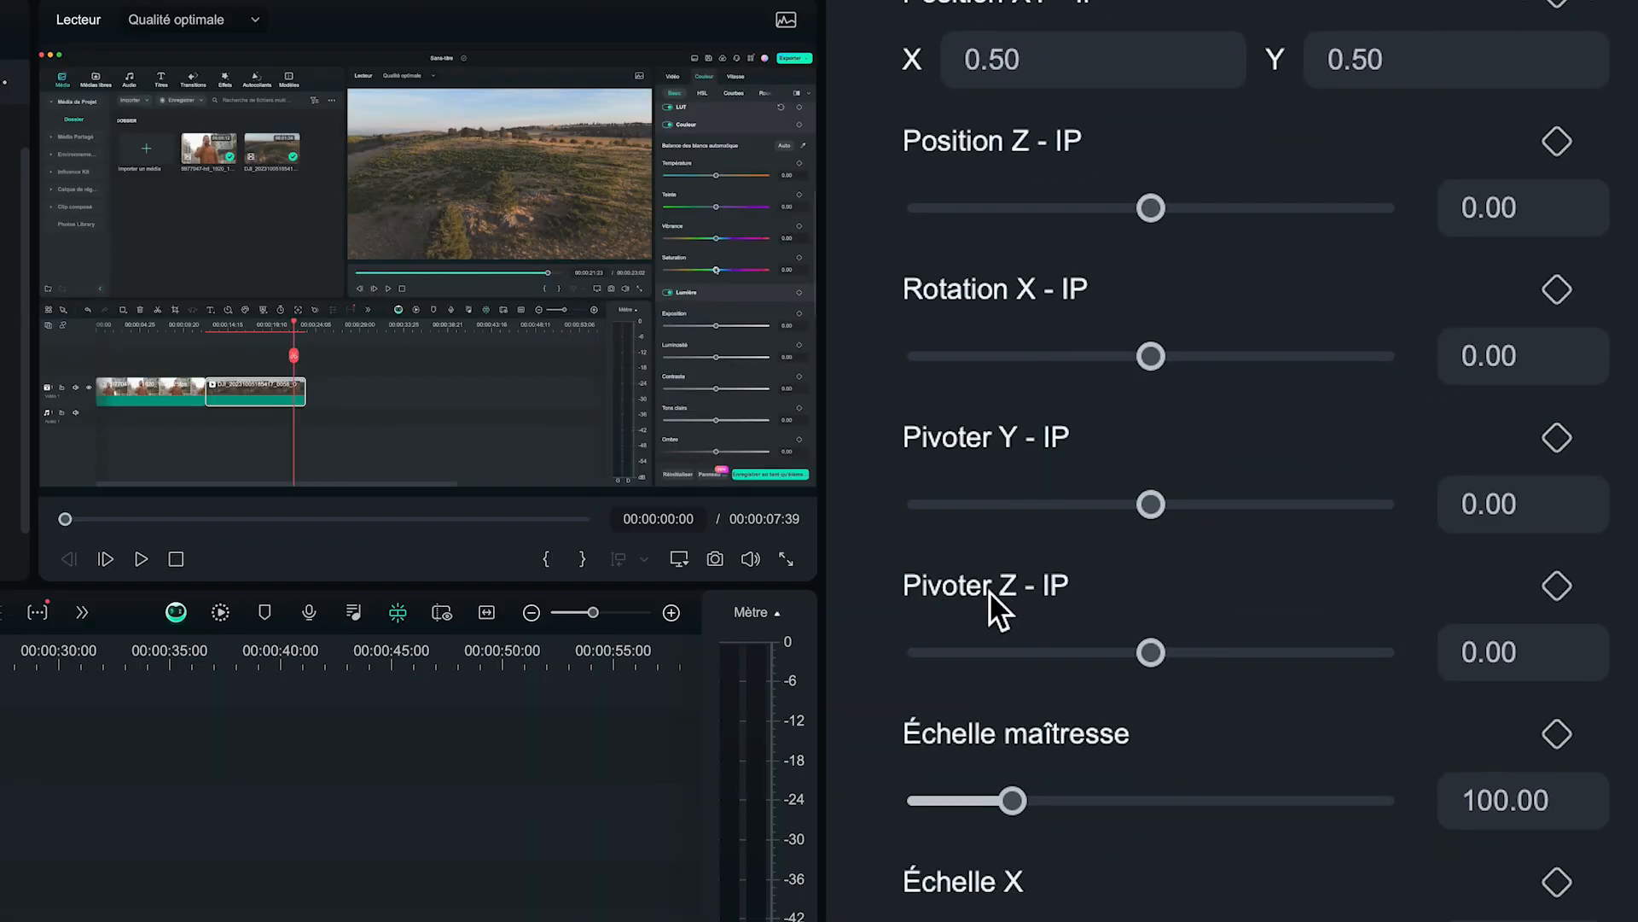
Try the image plane's Z, X and Y rotations, with Y at -7.50, and reset each one
mouse_move(1156, 653)
left_mouse_down()
mouse_move(1138, 651)
mouse_move(1155, 649)
left_mouse_up()
left_click(1456, 585)
mouse_move(1146, 357)
left_mouse_down()
mouse_move(1162, 357)
mouse_move(1140, 356)
left_mouse_up()
left_click(1455, 289)
mouse_move(1151, 504)
left_mouse_down()
mouse_move(1167, 504)
mouse_move(1147, 503)
left_mouse_up()
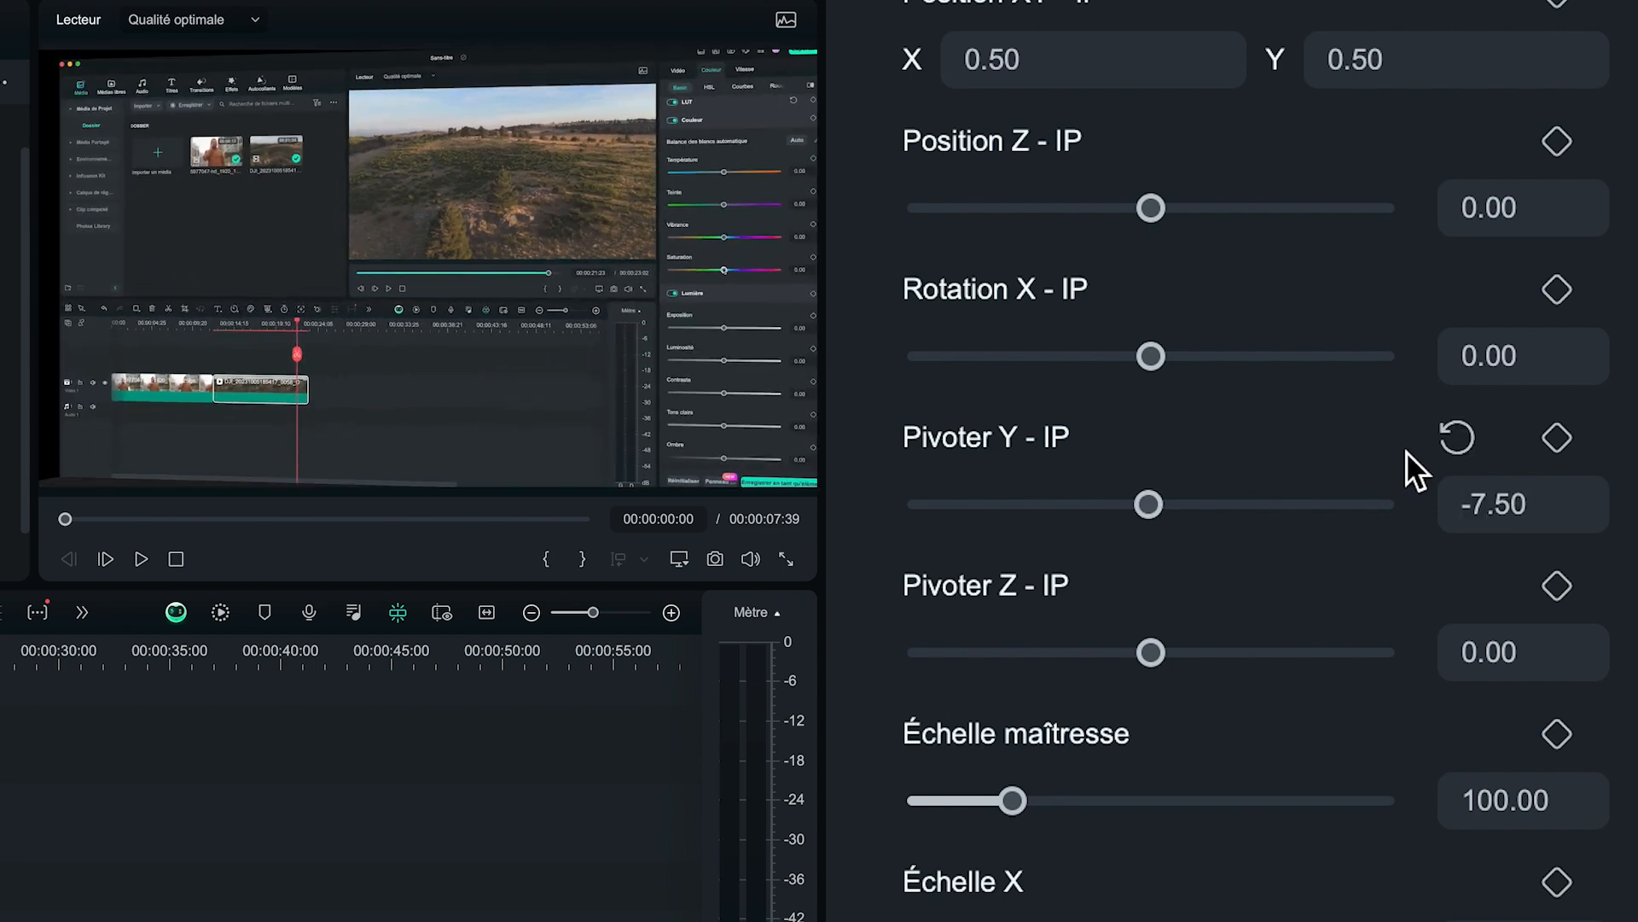
left_click(1449, 441)
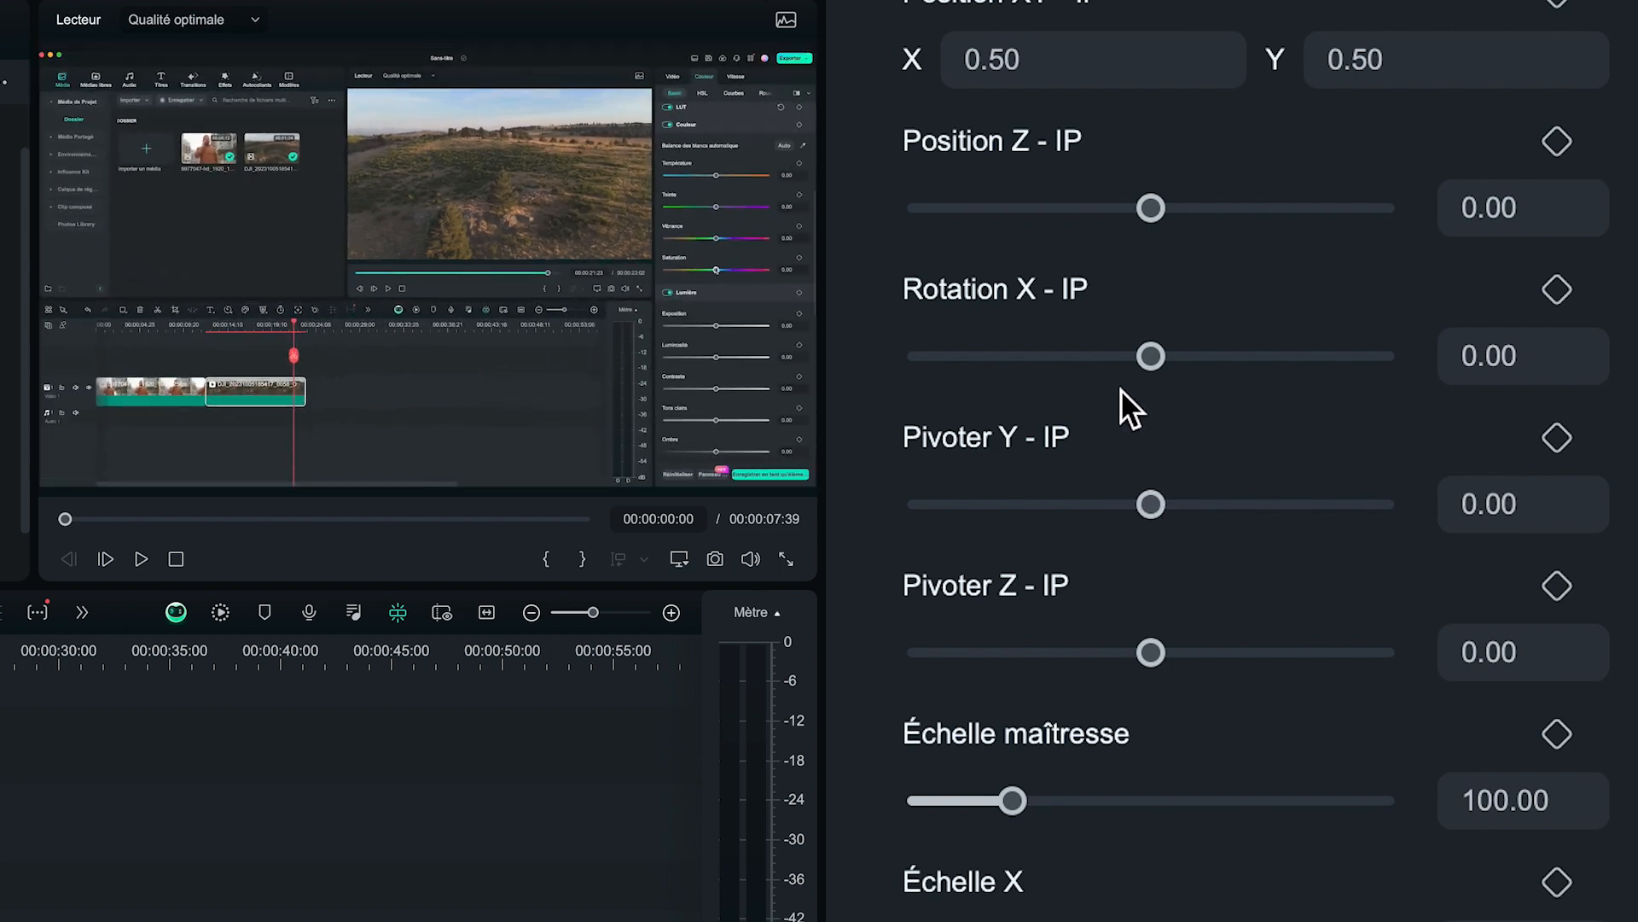
Try a larger Échelle maîtresse on the image plane and reset it
scroll(1119, 389, "down", 3)
scroll(1097, 131, "down", 2)
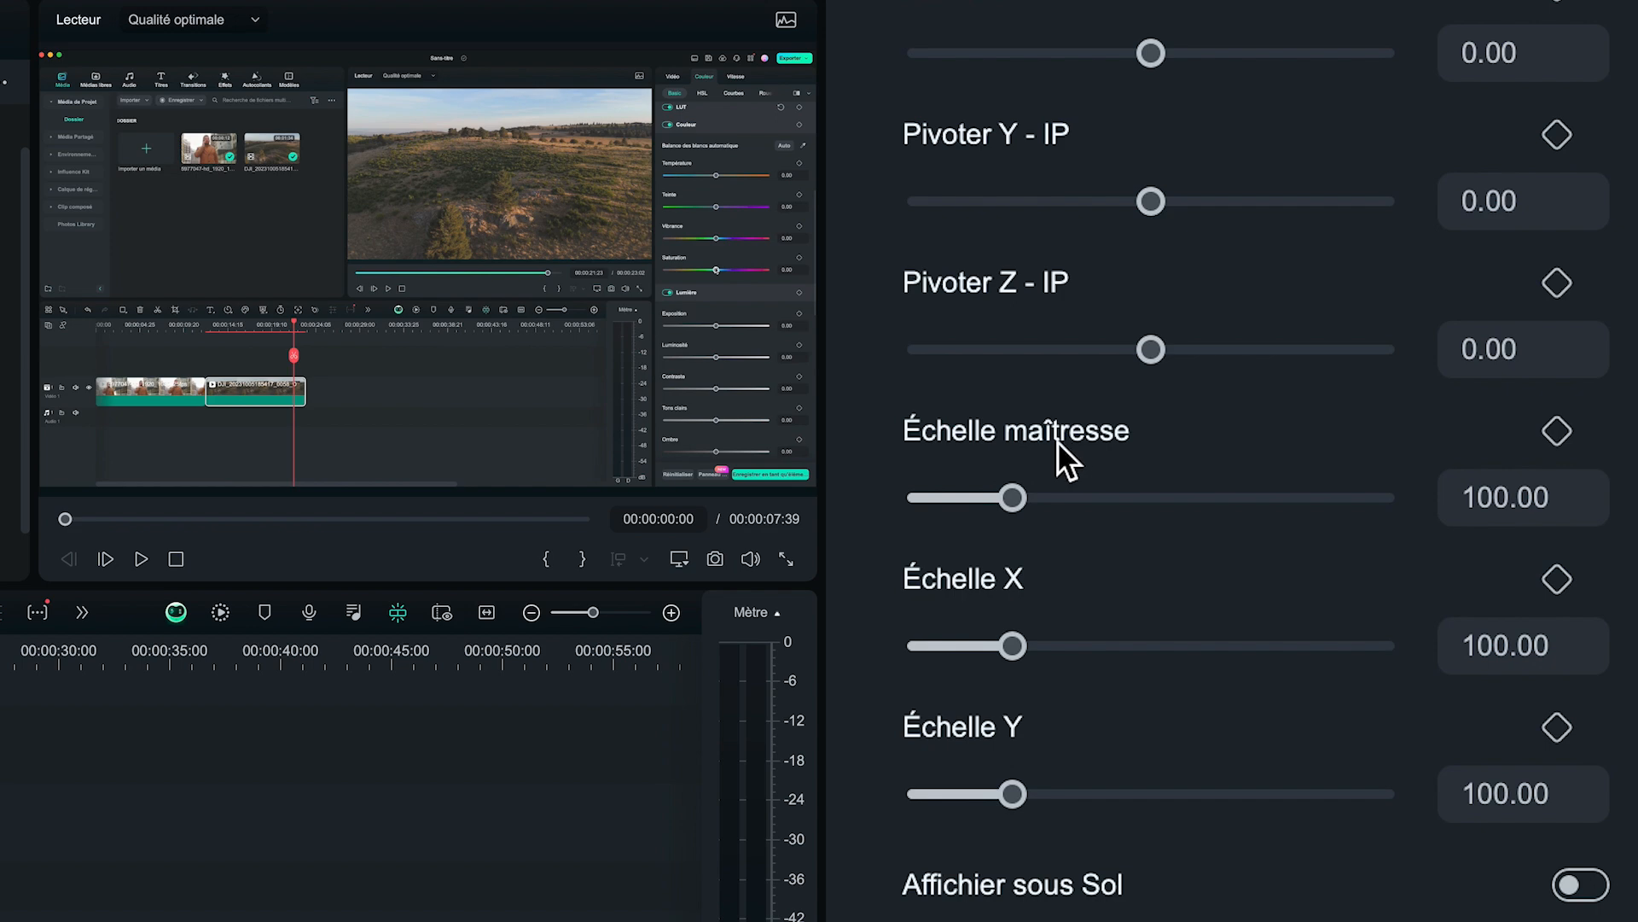
left_click_drag(1012, 504, 1077, 495)
left_click(1453, 432)
Try shifting the image plane's XY position, with X set to 0.40 and a new Y value
scroll(1445, 546, "up", 8)
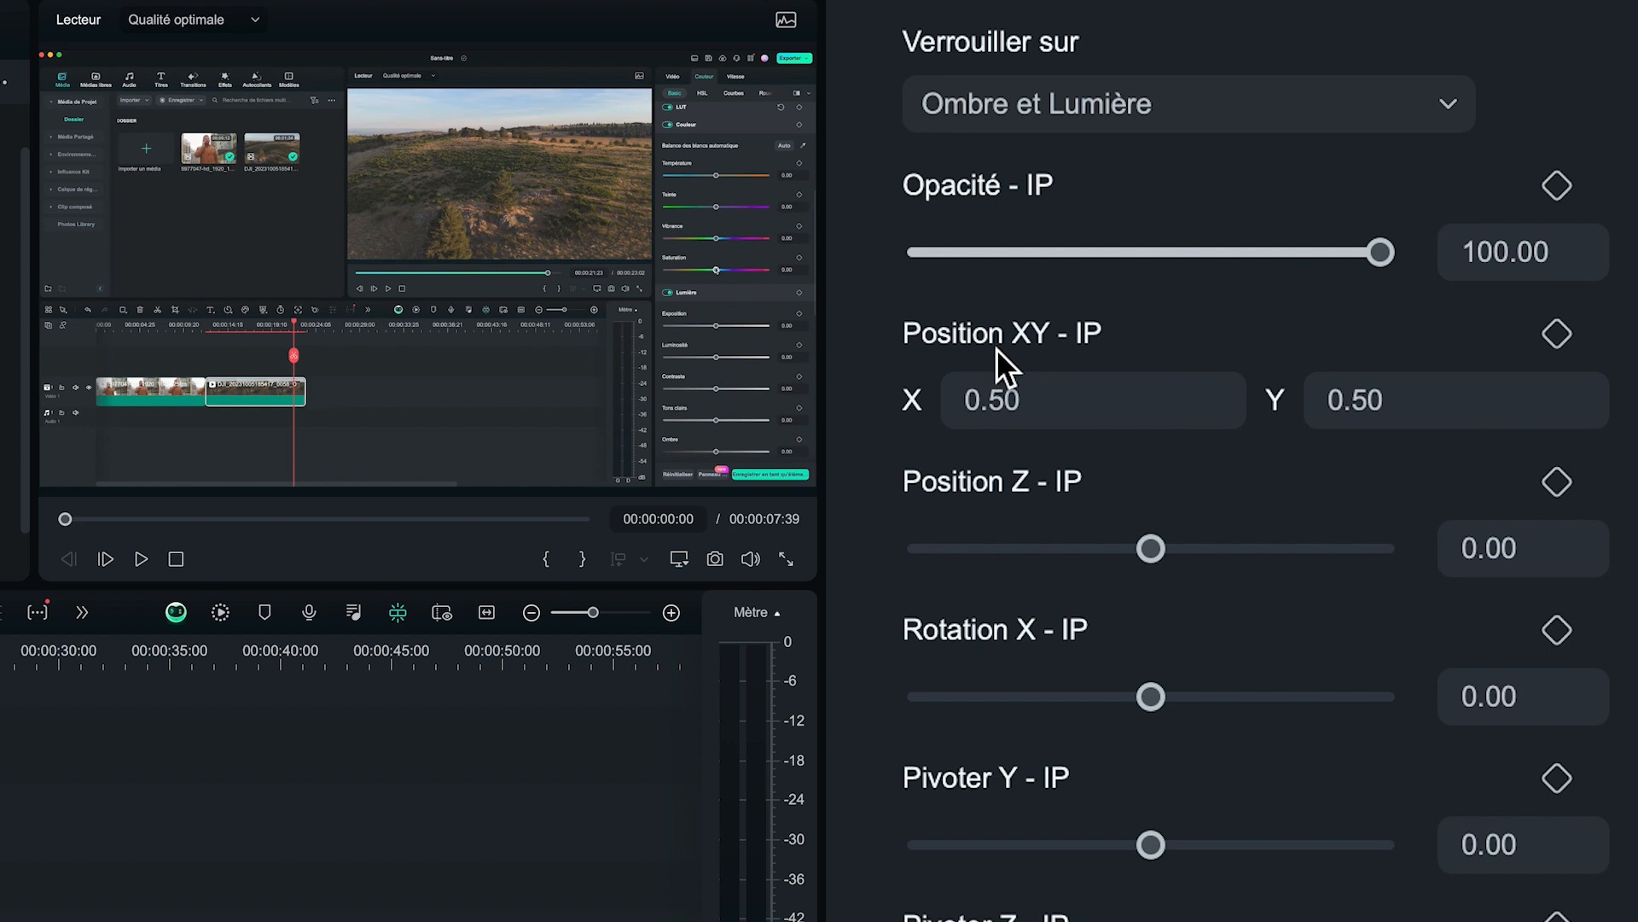
left_click(1003, 403)
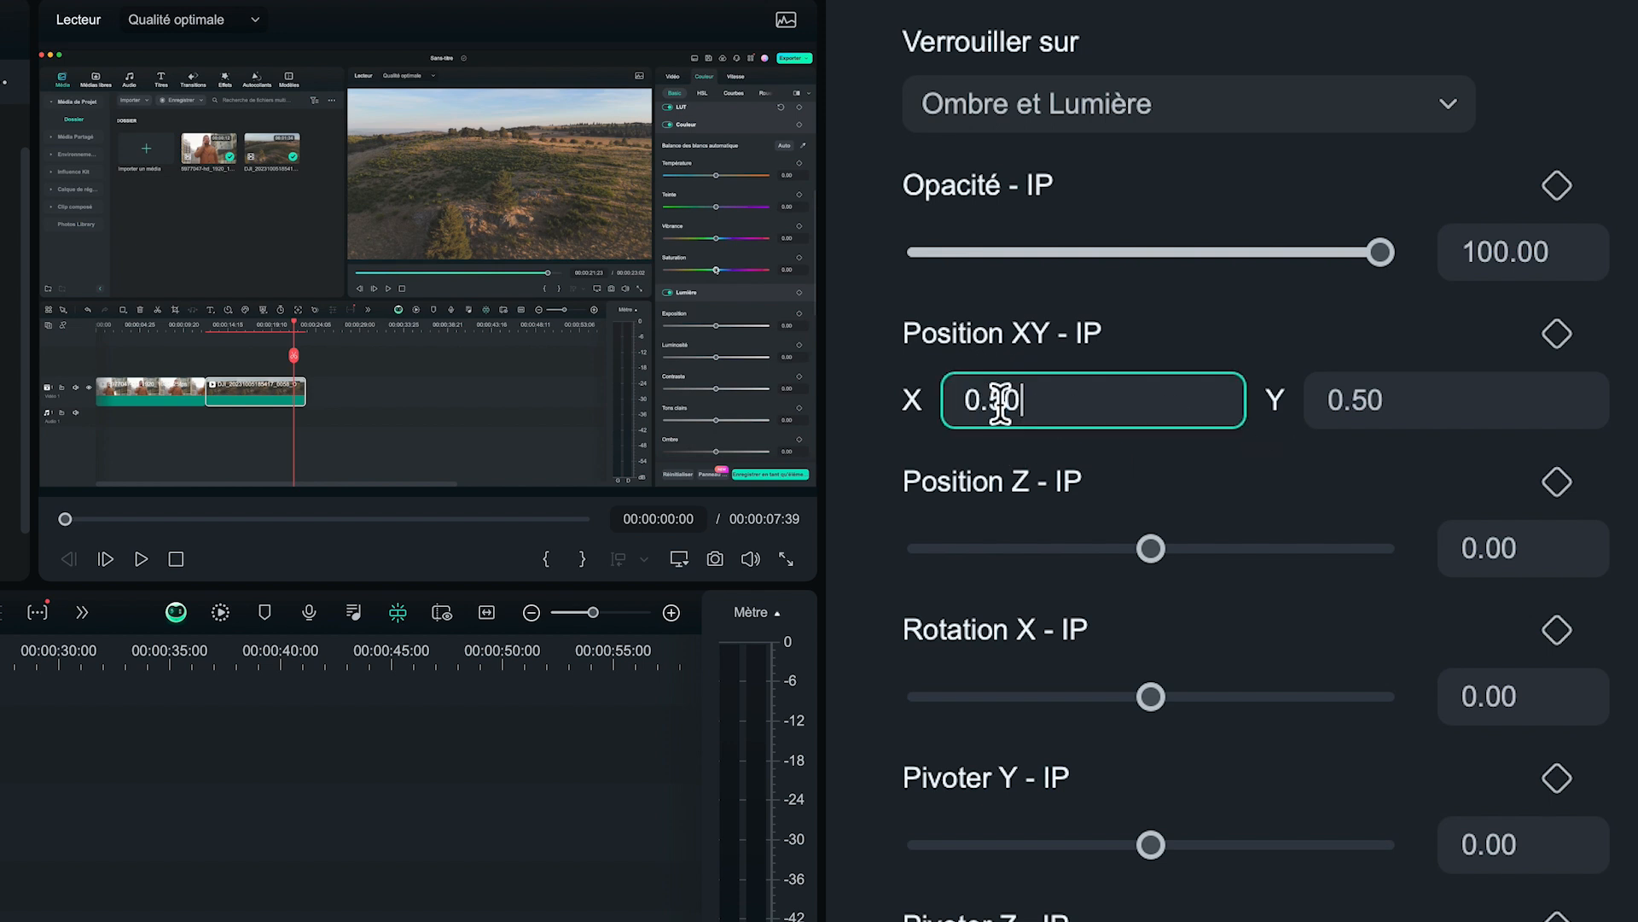
key("BackSpace")
type("4")
key("Return")
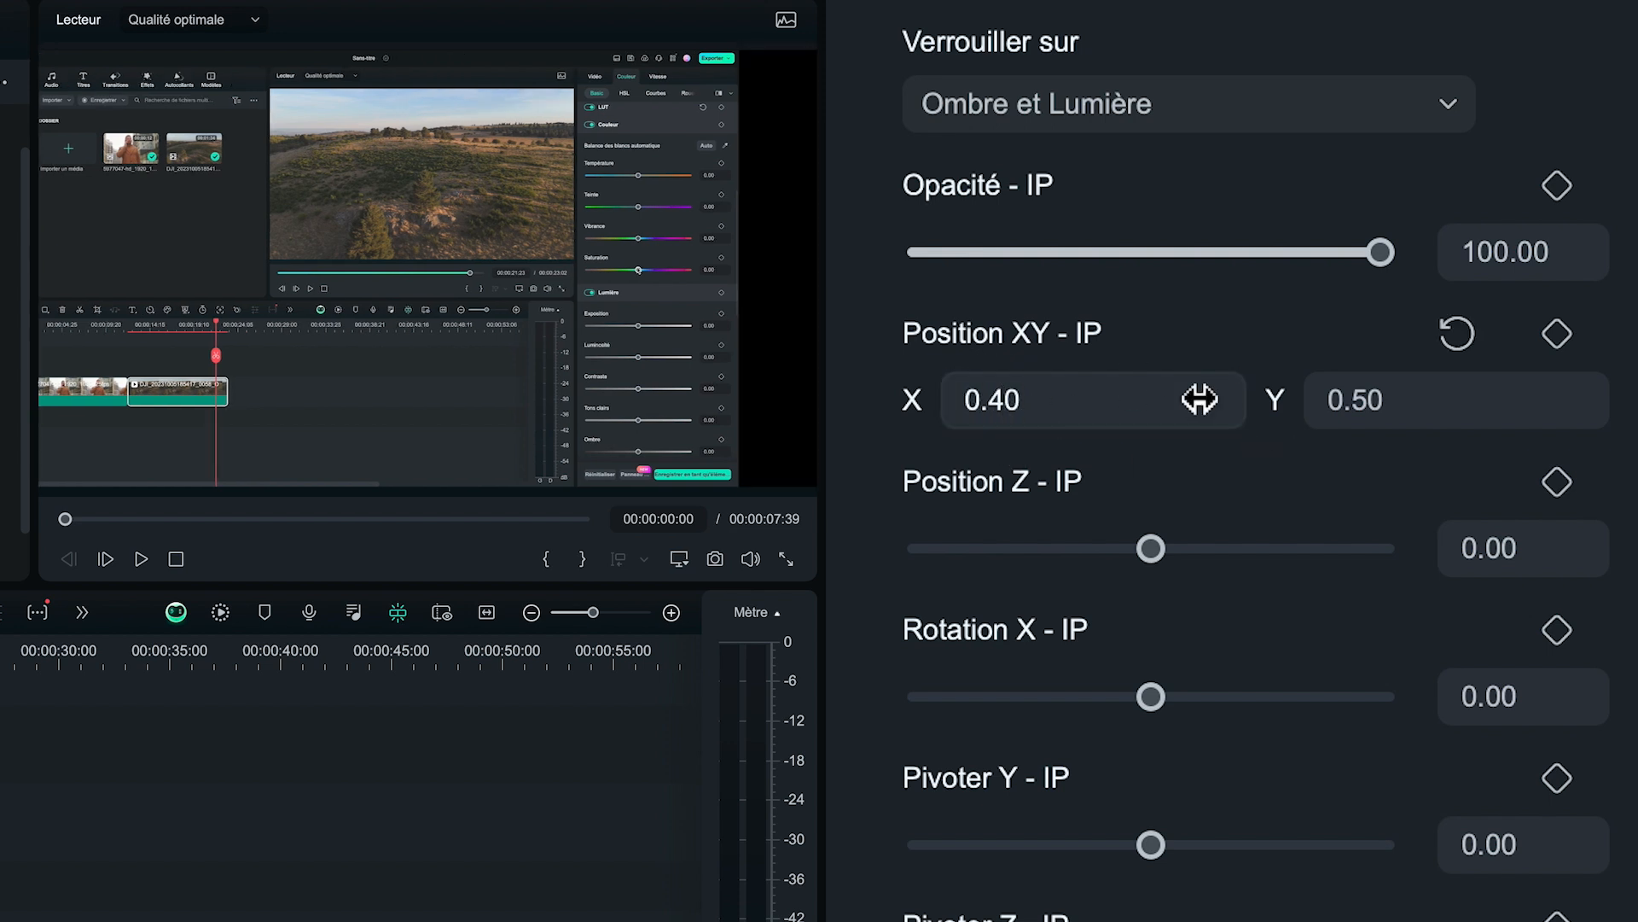
left_click(1360, 402)
key("BackSpace")
key("BackSpace")
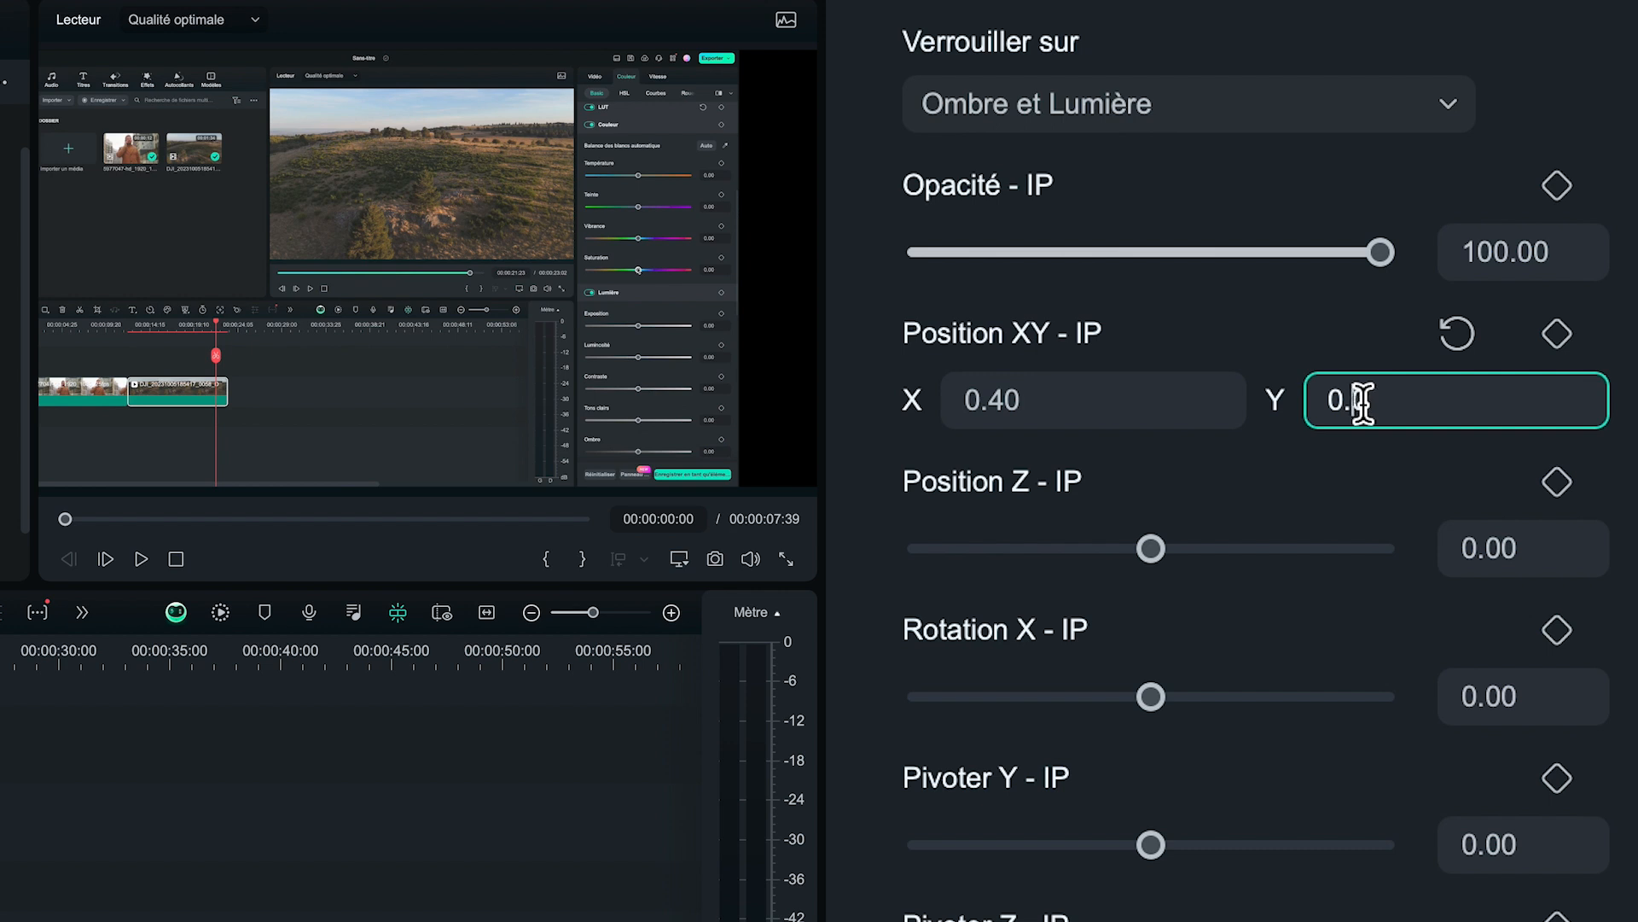
key("Return")
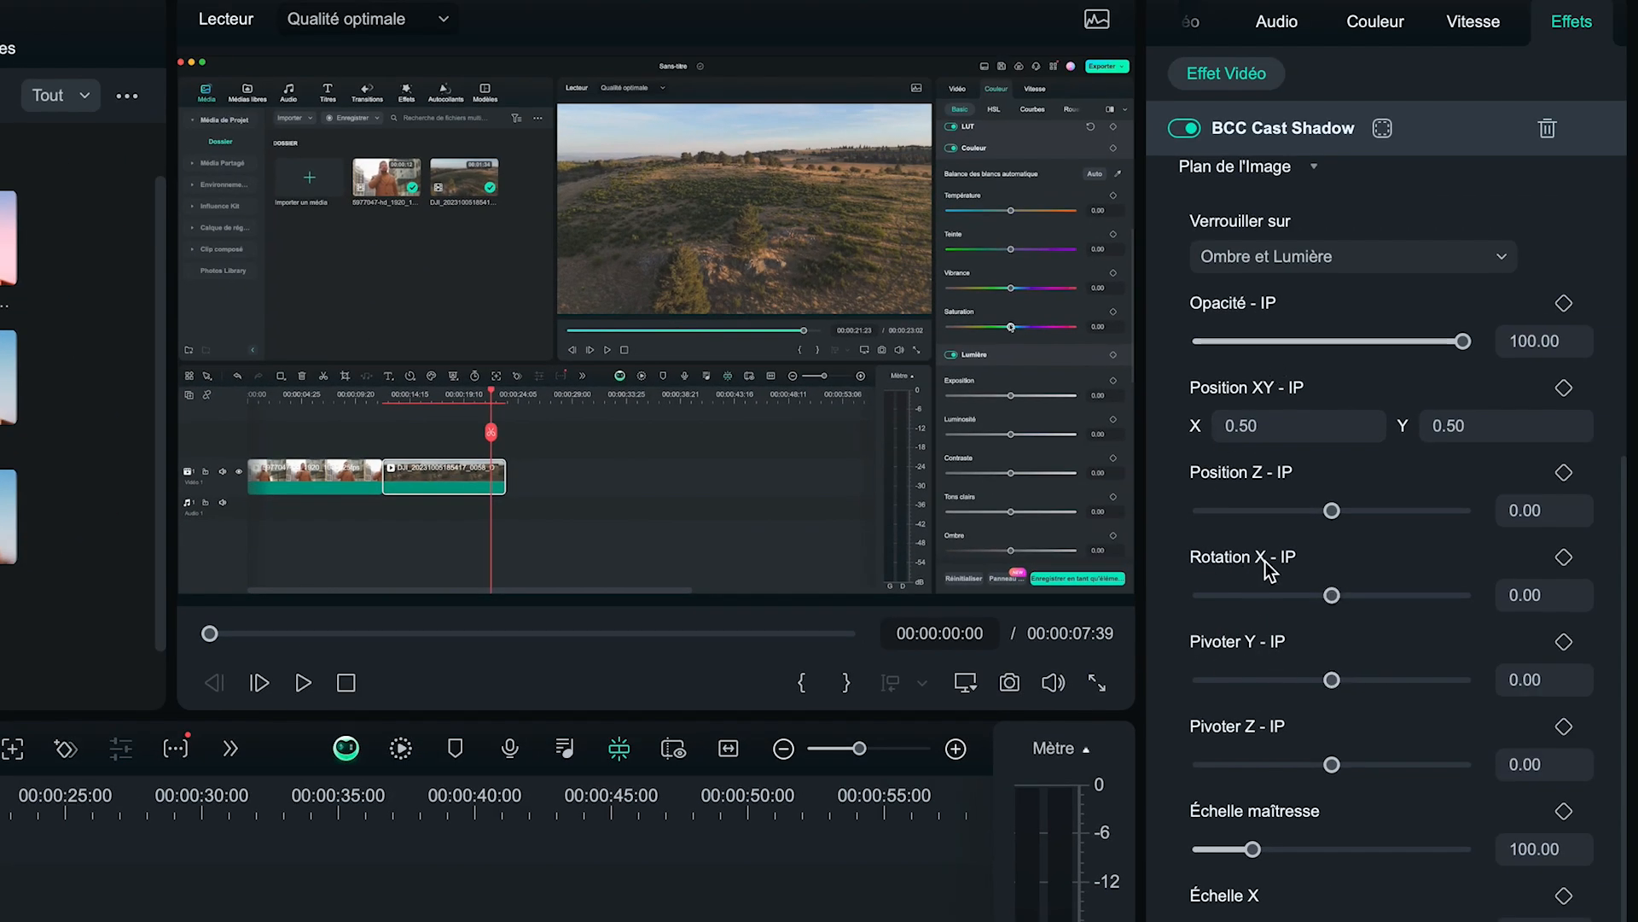
Set the image plane's Rotation X to -7.50, Pivoter Y to 15.00 and Échelle maîtresse to 135.40
left_click_drag(1332, 595, 1330, 595)
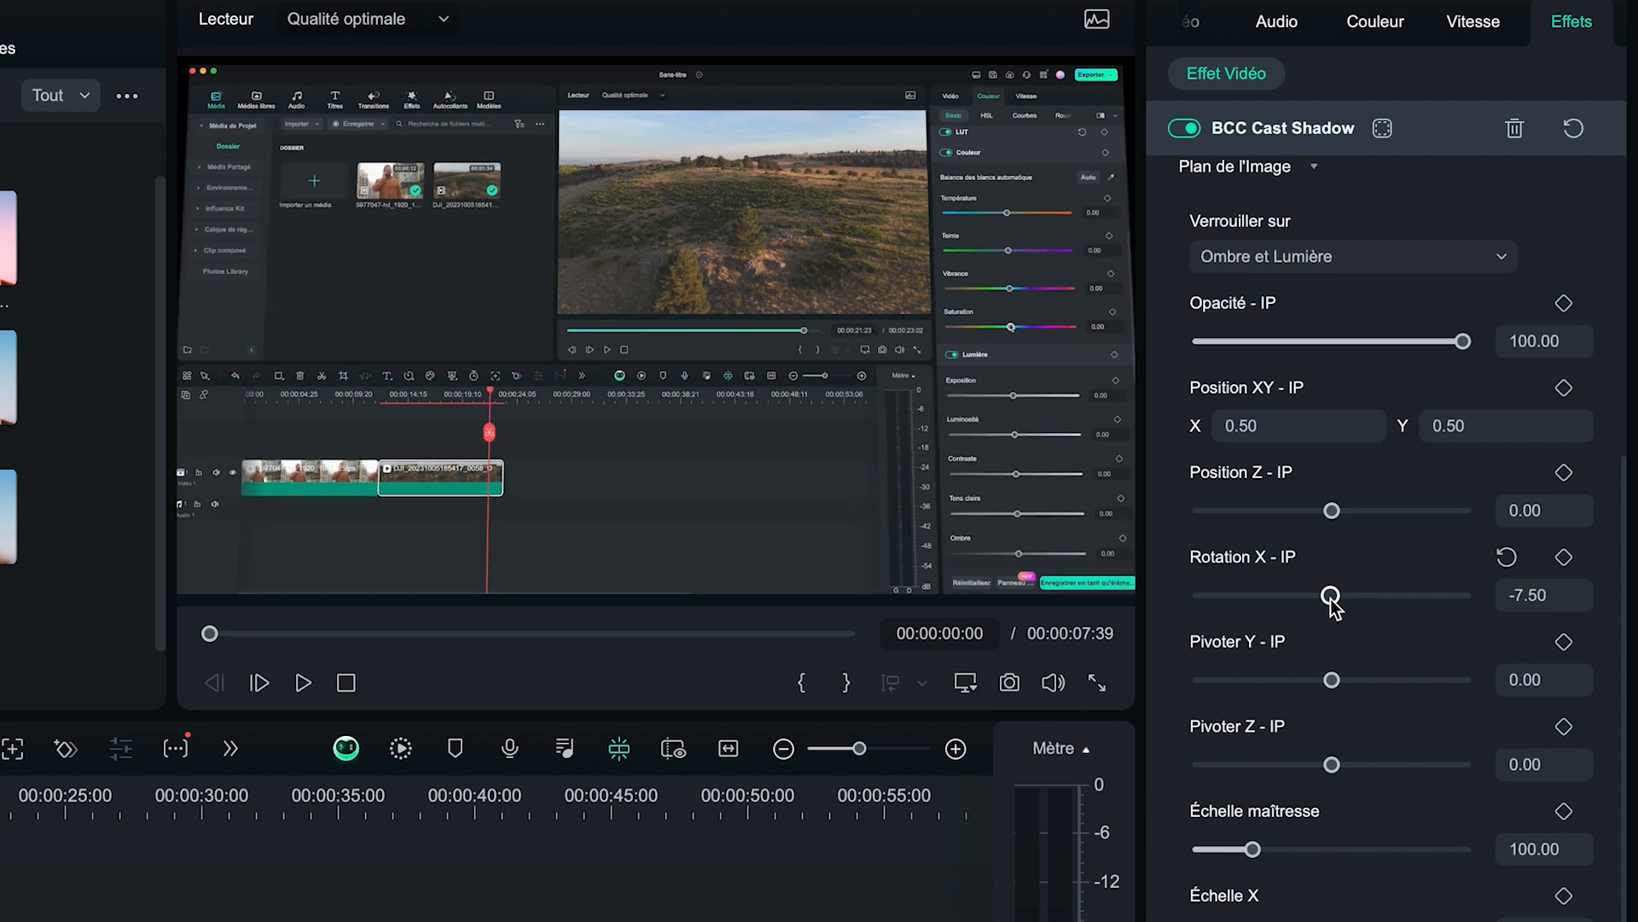
left_click_drag(1332, 680, 1334, 680)
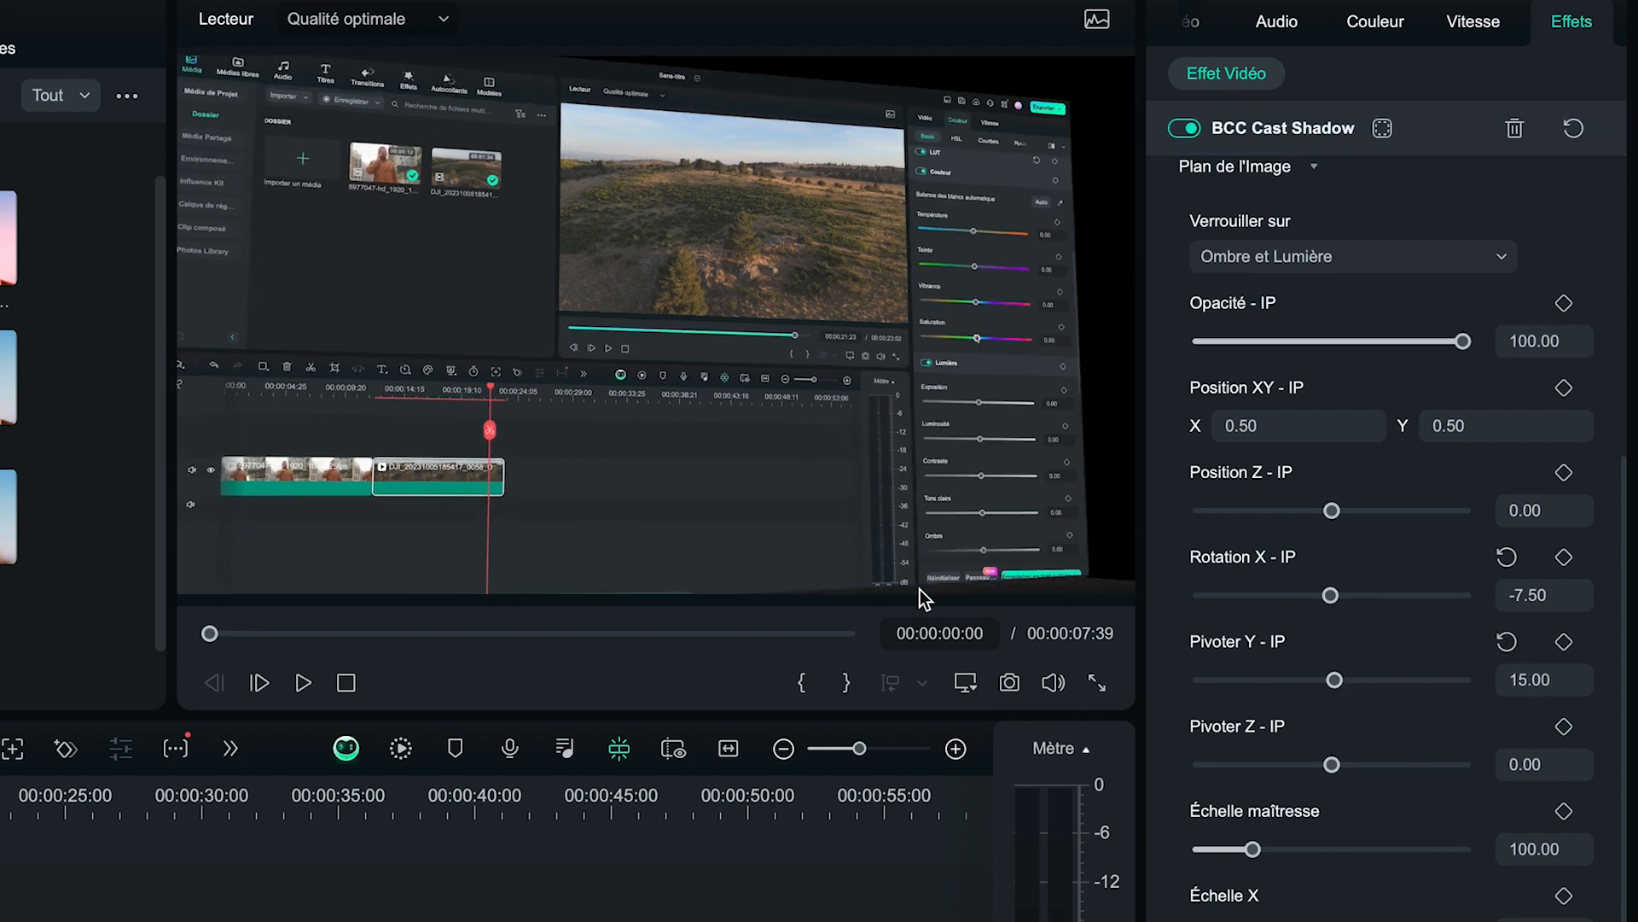
left_click_drag(1252, 849, 1271, 849)
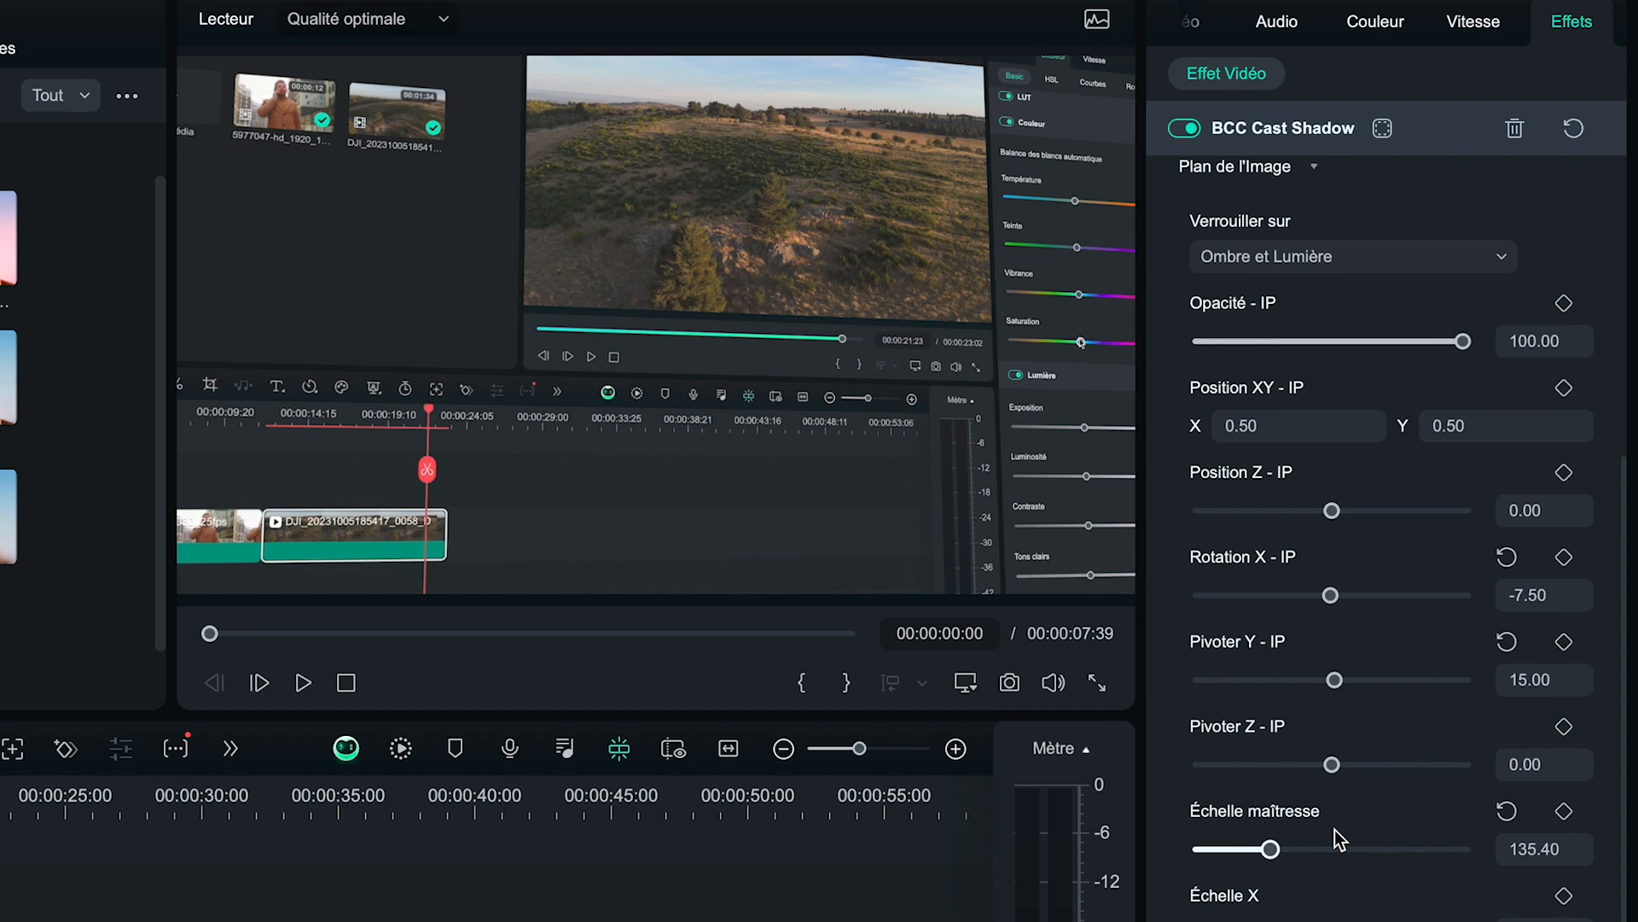
Set the image plane's XY position to 0.40 and 0.40, and raise the Échelle maîtresse to 145.80
double_click(1246, 425)
type("0.4")
key("Return")
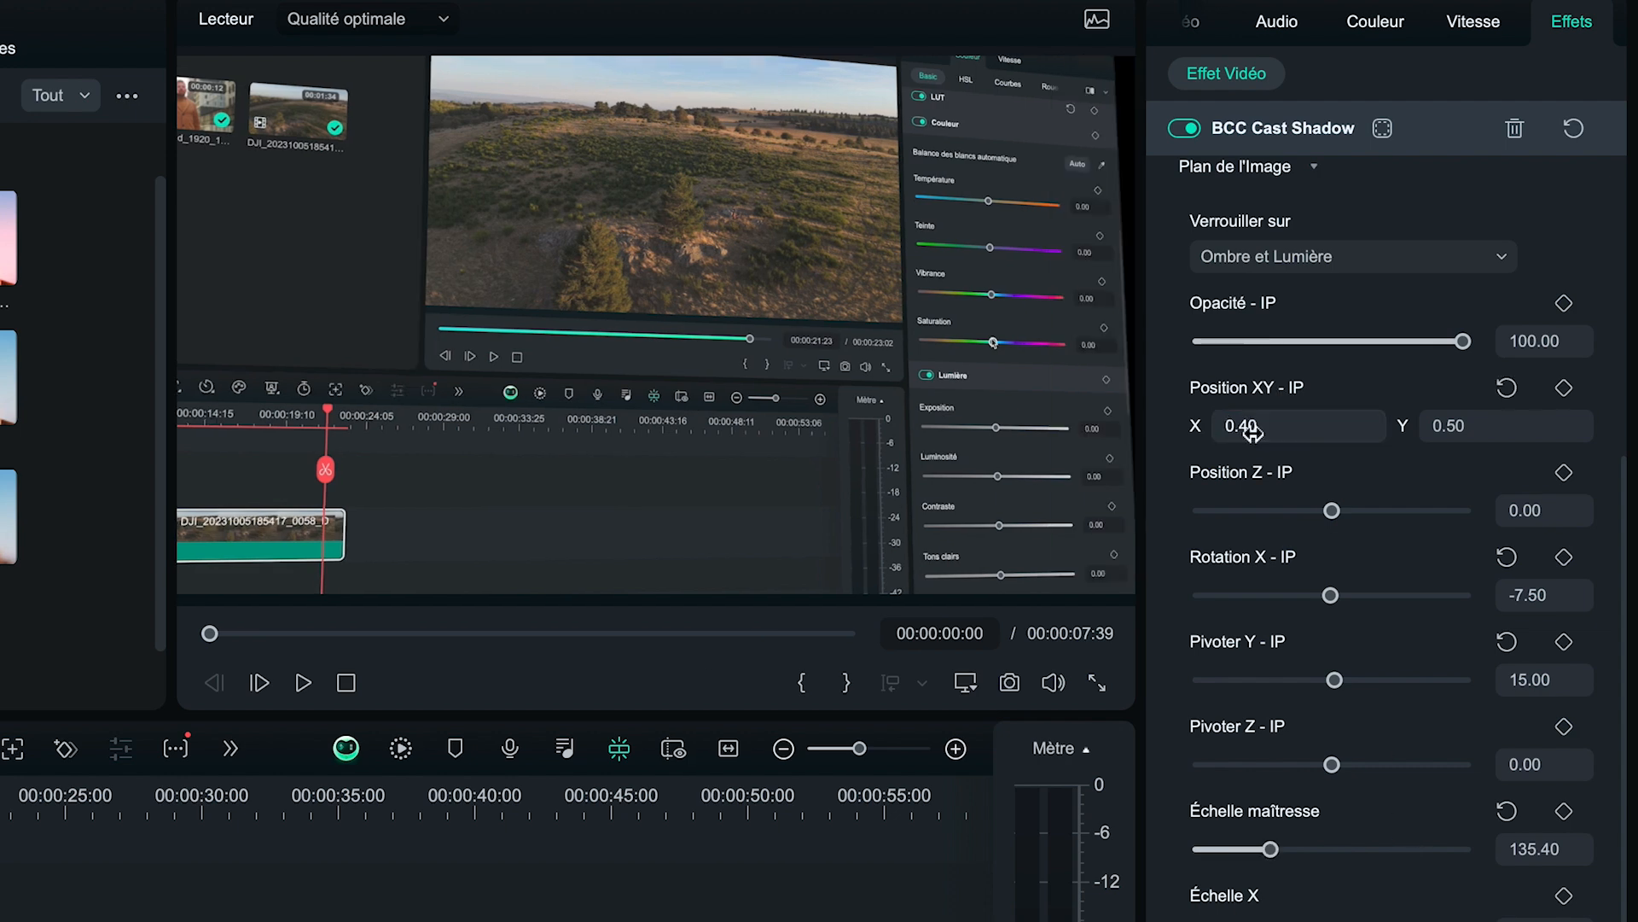
left_click(1461, 424)
key("Return")
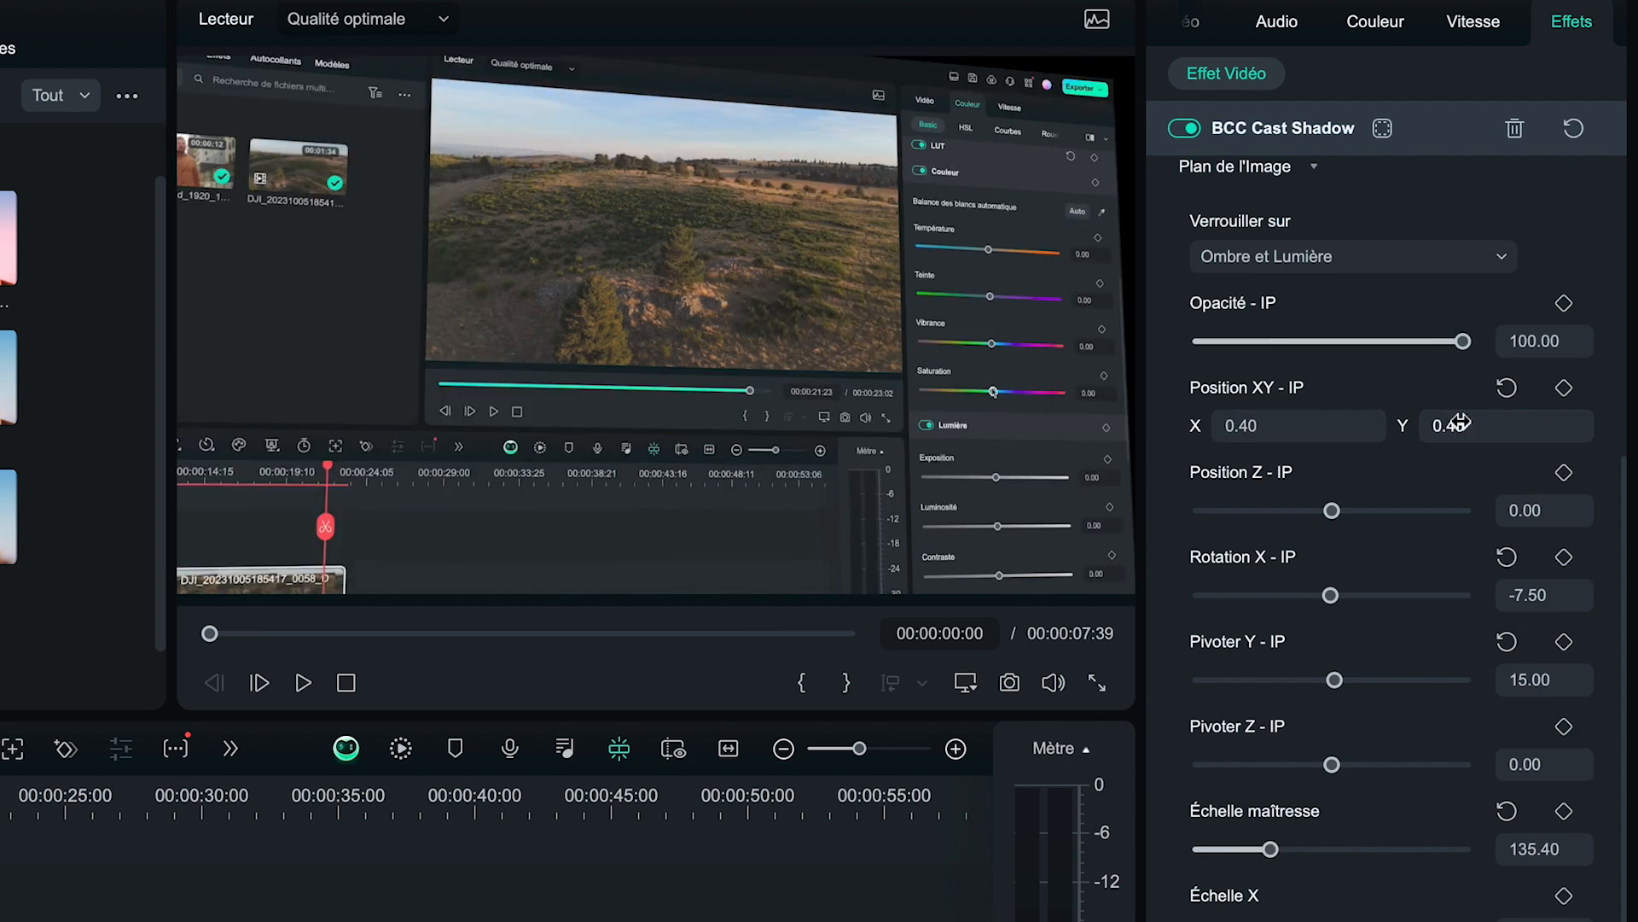
left_click_drag(1271, 849, 1278, 853)
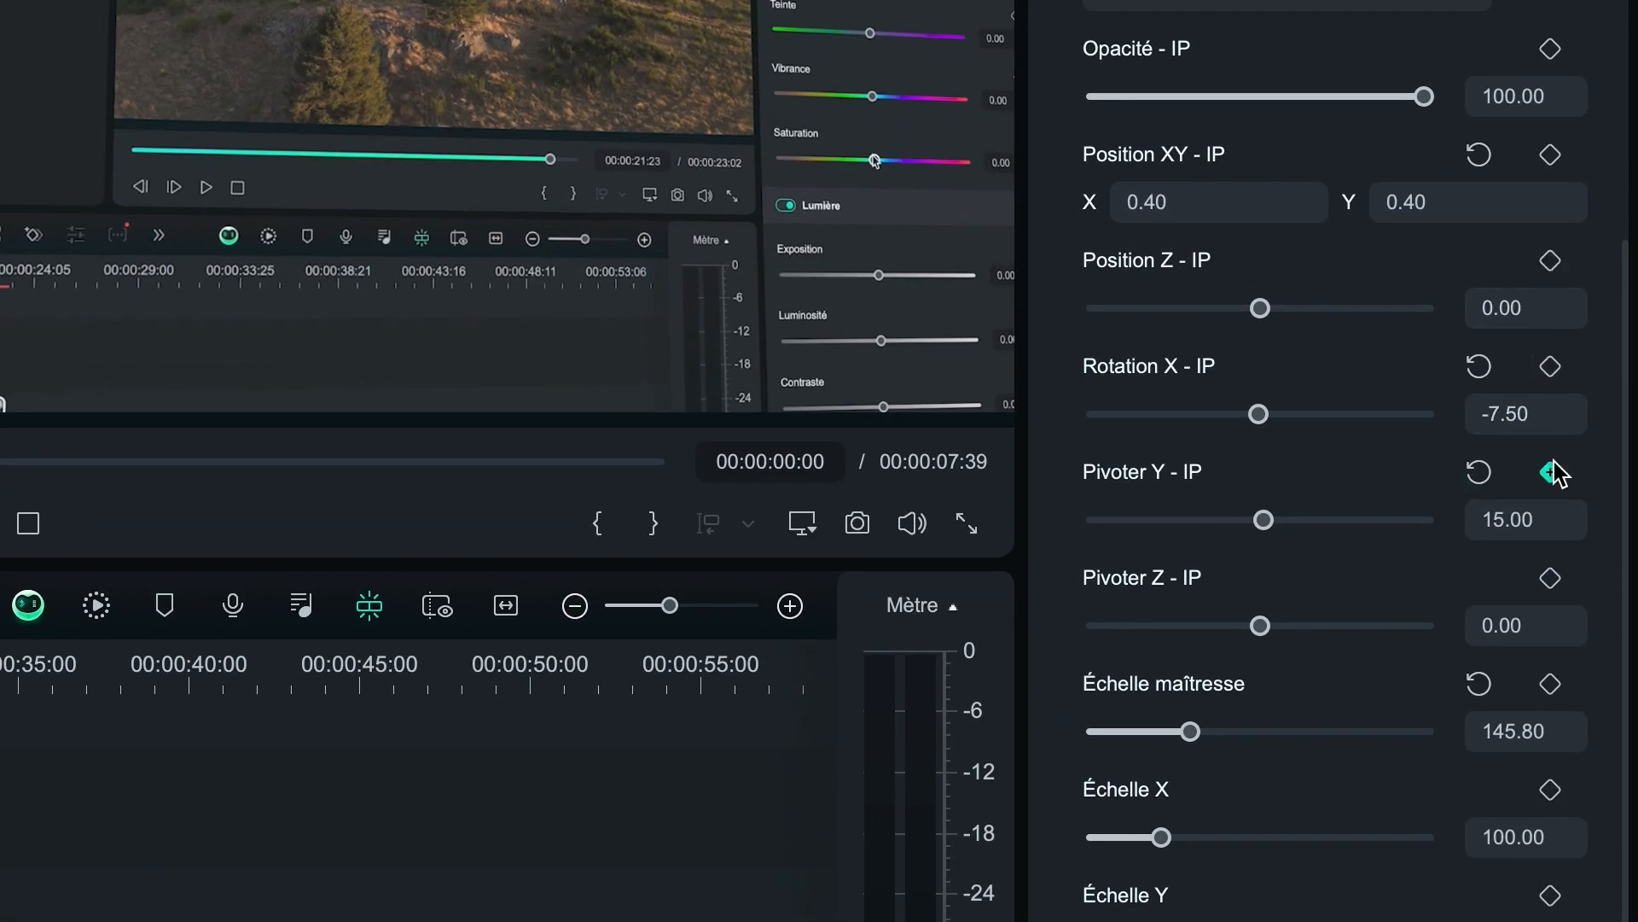
Add keyframes at the clip's start for Position XY, Rotation X, Pivoter Y and Échelle maîtresse
scroll(1554, 202, "up", 1)
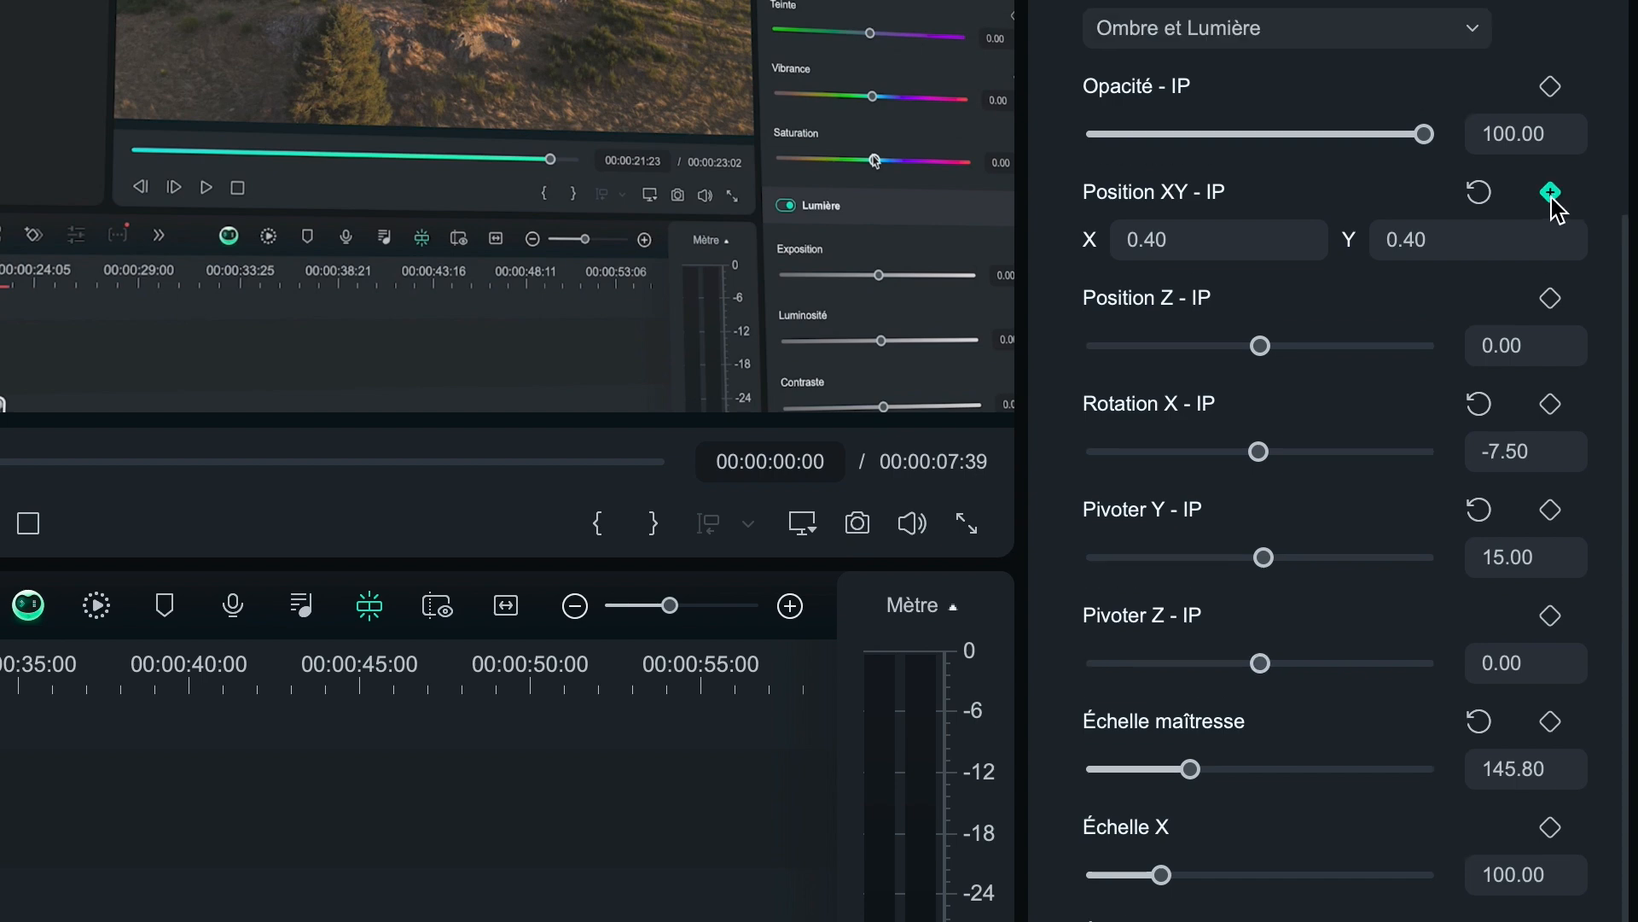
left_click(1552, 405)
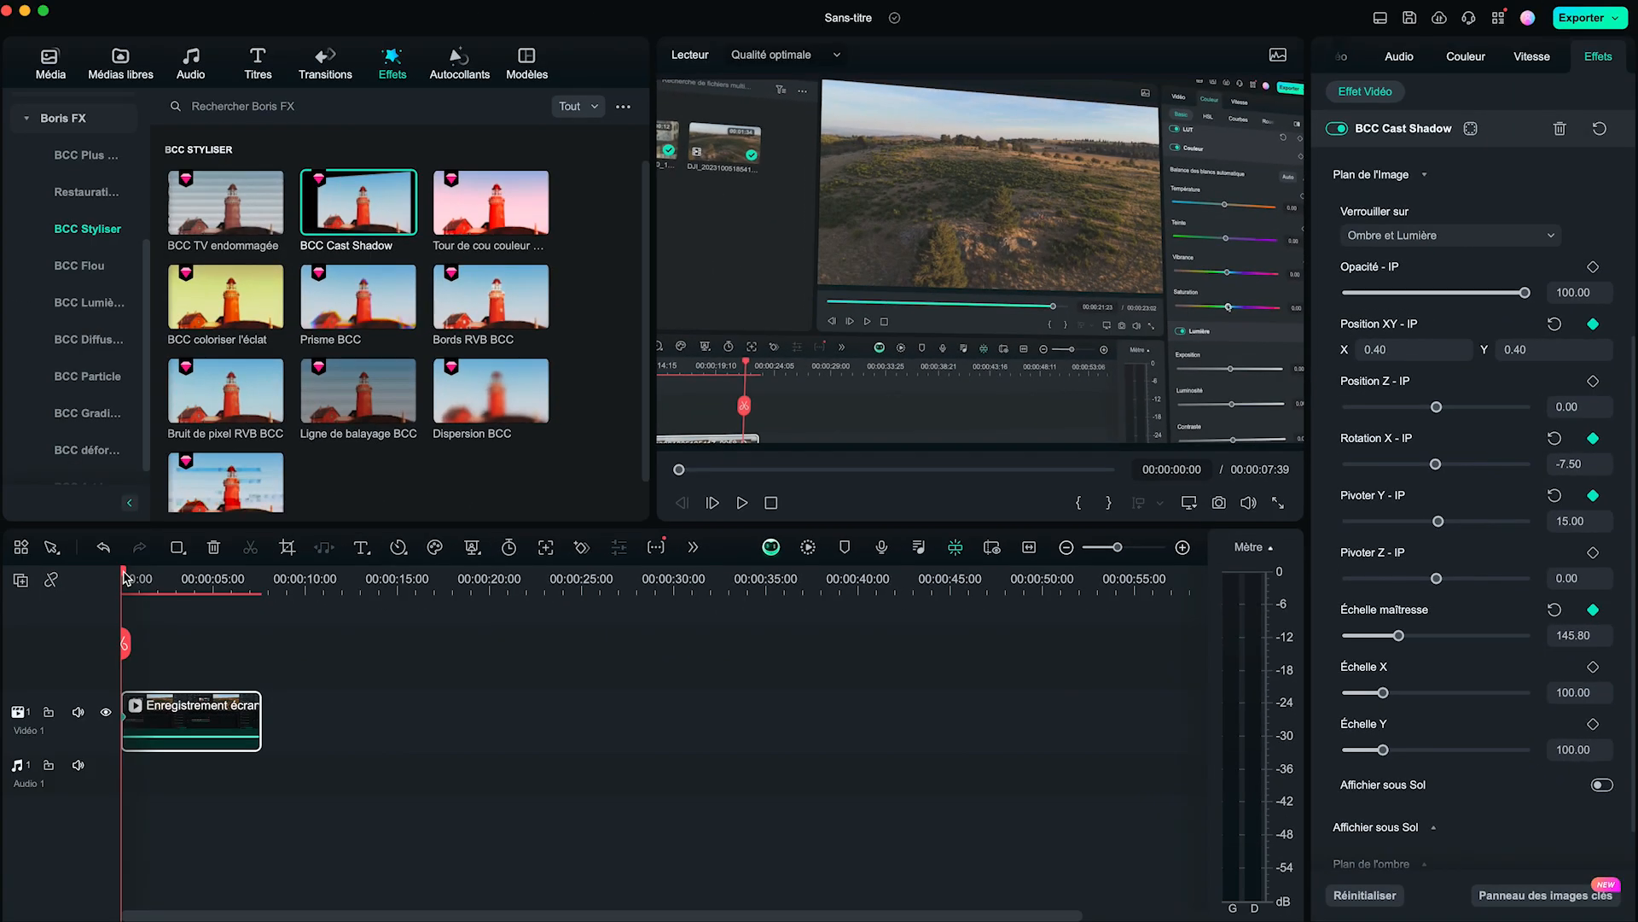
Near the clip's end at 00:00:07:33, set the image plane's Rotation X to -3.50, Pivoter Y to -15.00 and Échelle maîtresse to 164.10
left_click_drag(125, 576, 242, 576)
left_click_drag(352, 422, 377, 428)
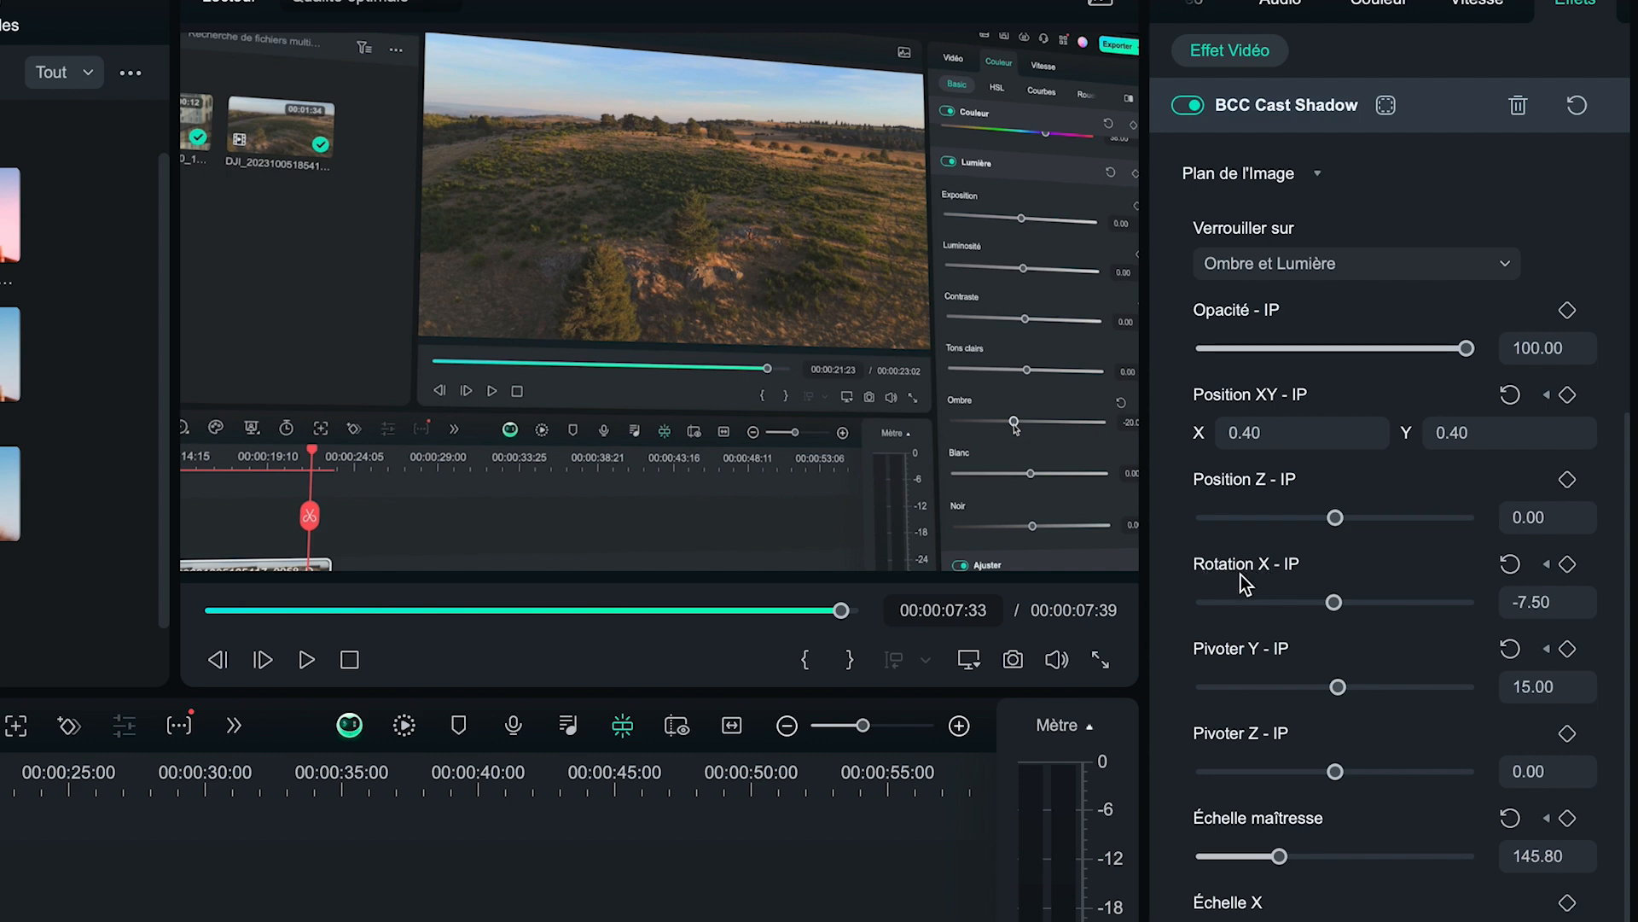
left_click(1541, 606)
key("Right")
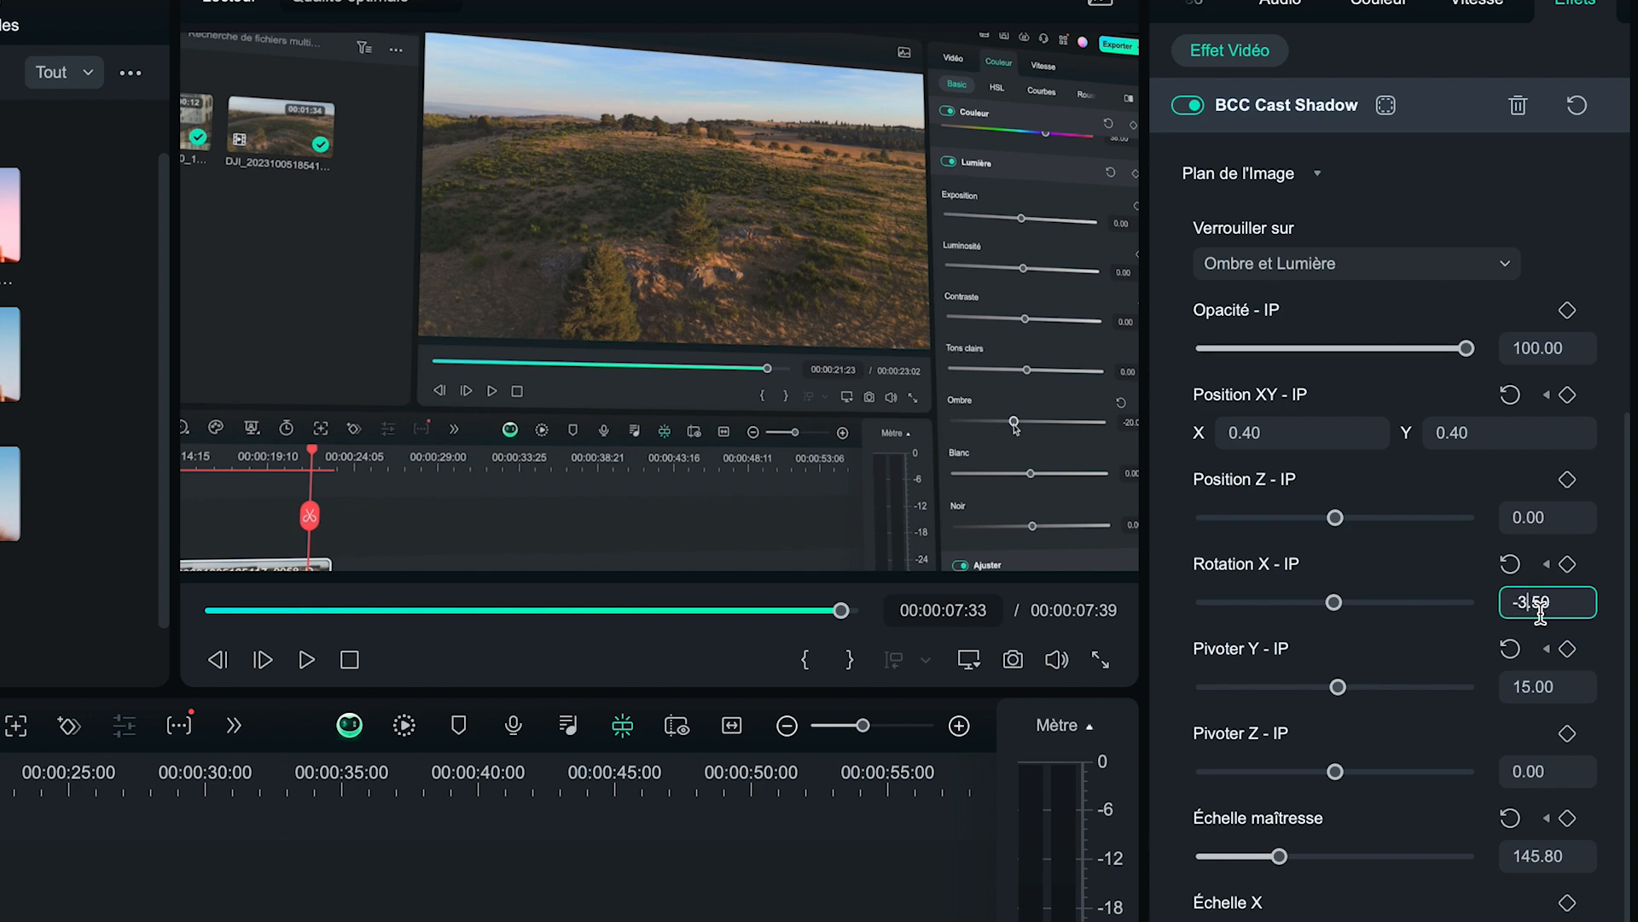
key("Return")
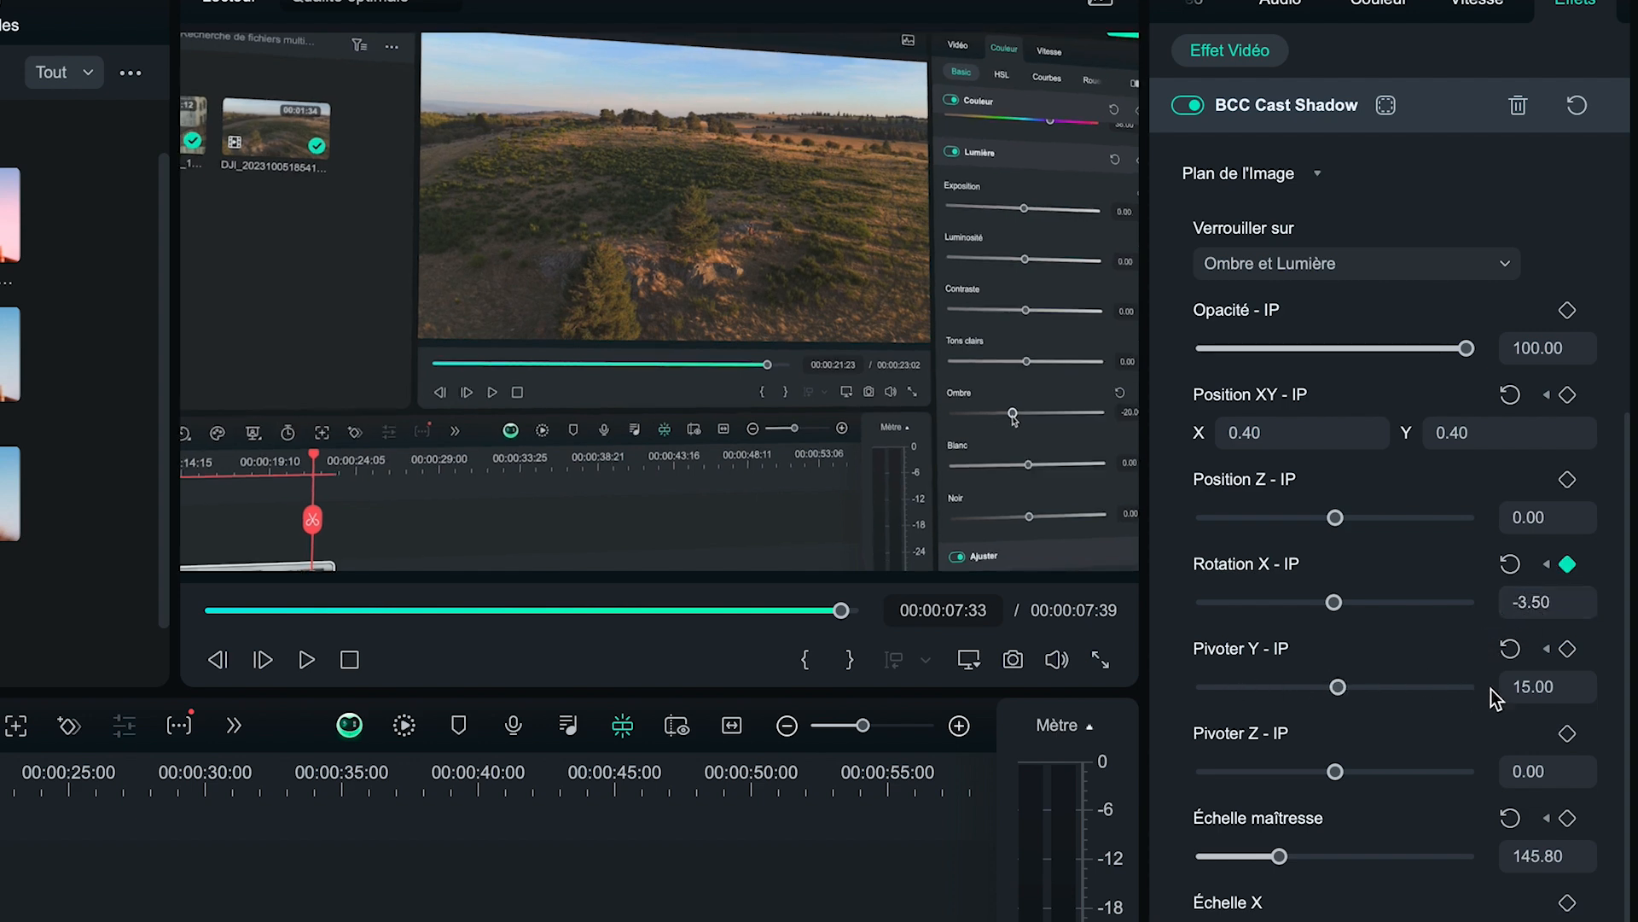
left_click_drag(1336, 691, 1334, 694)
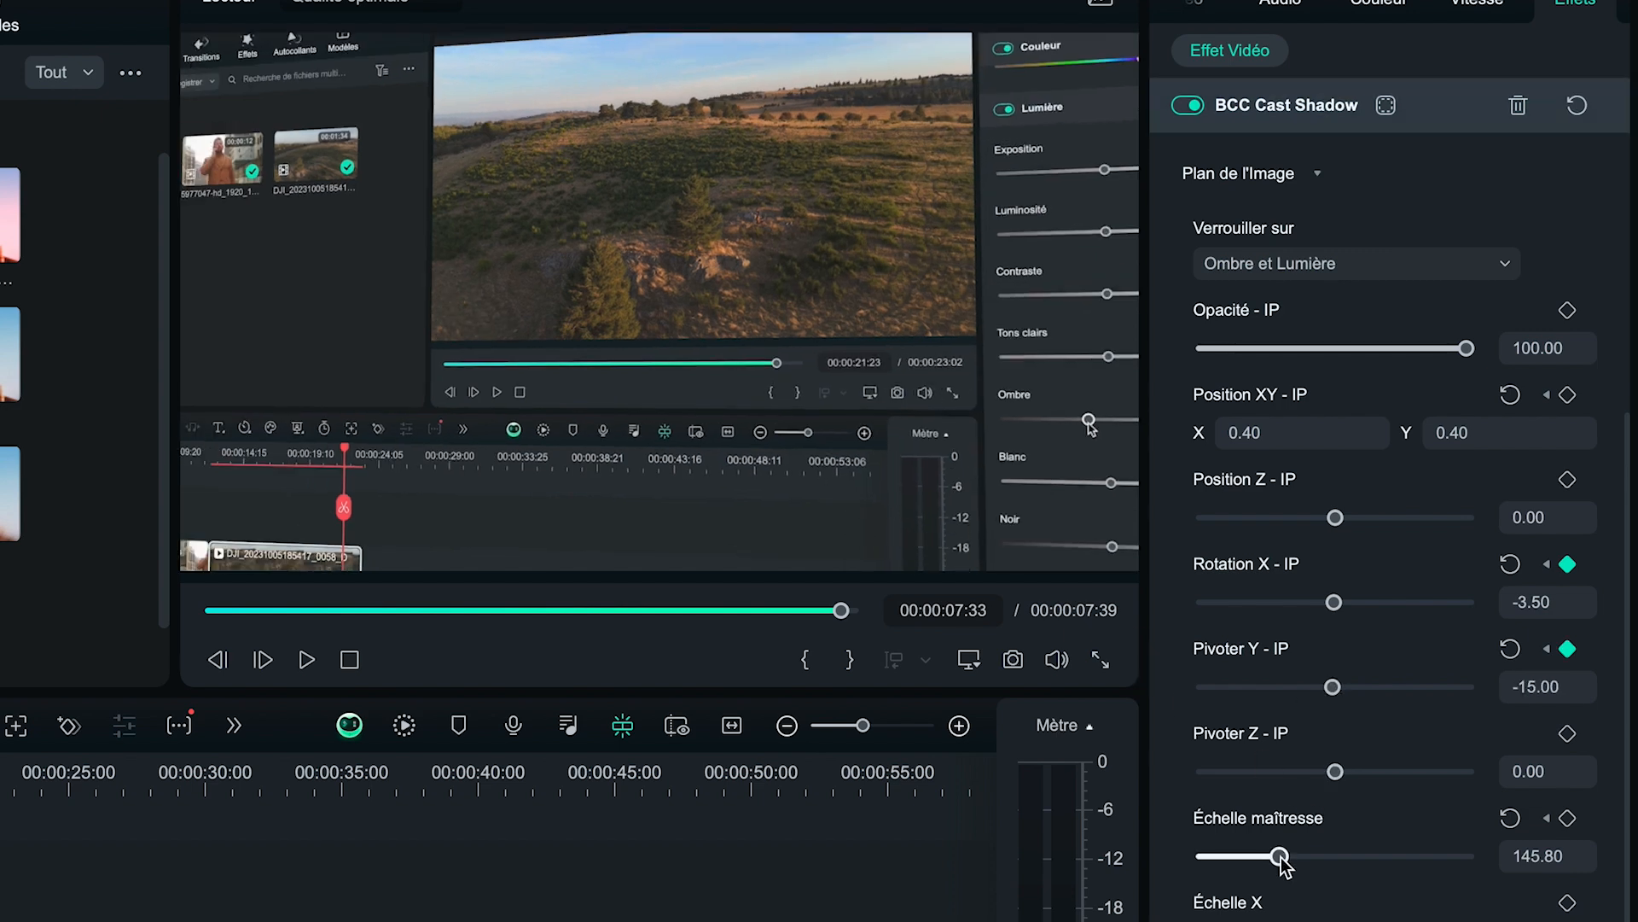
left_click_drag(1280, 857, 1293, 858)
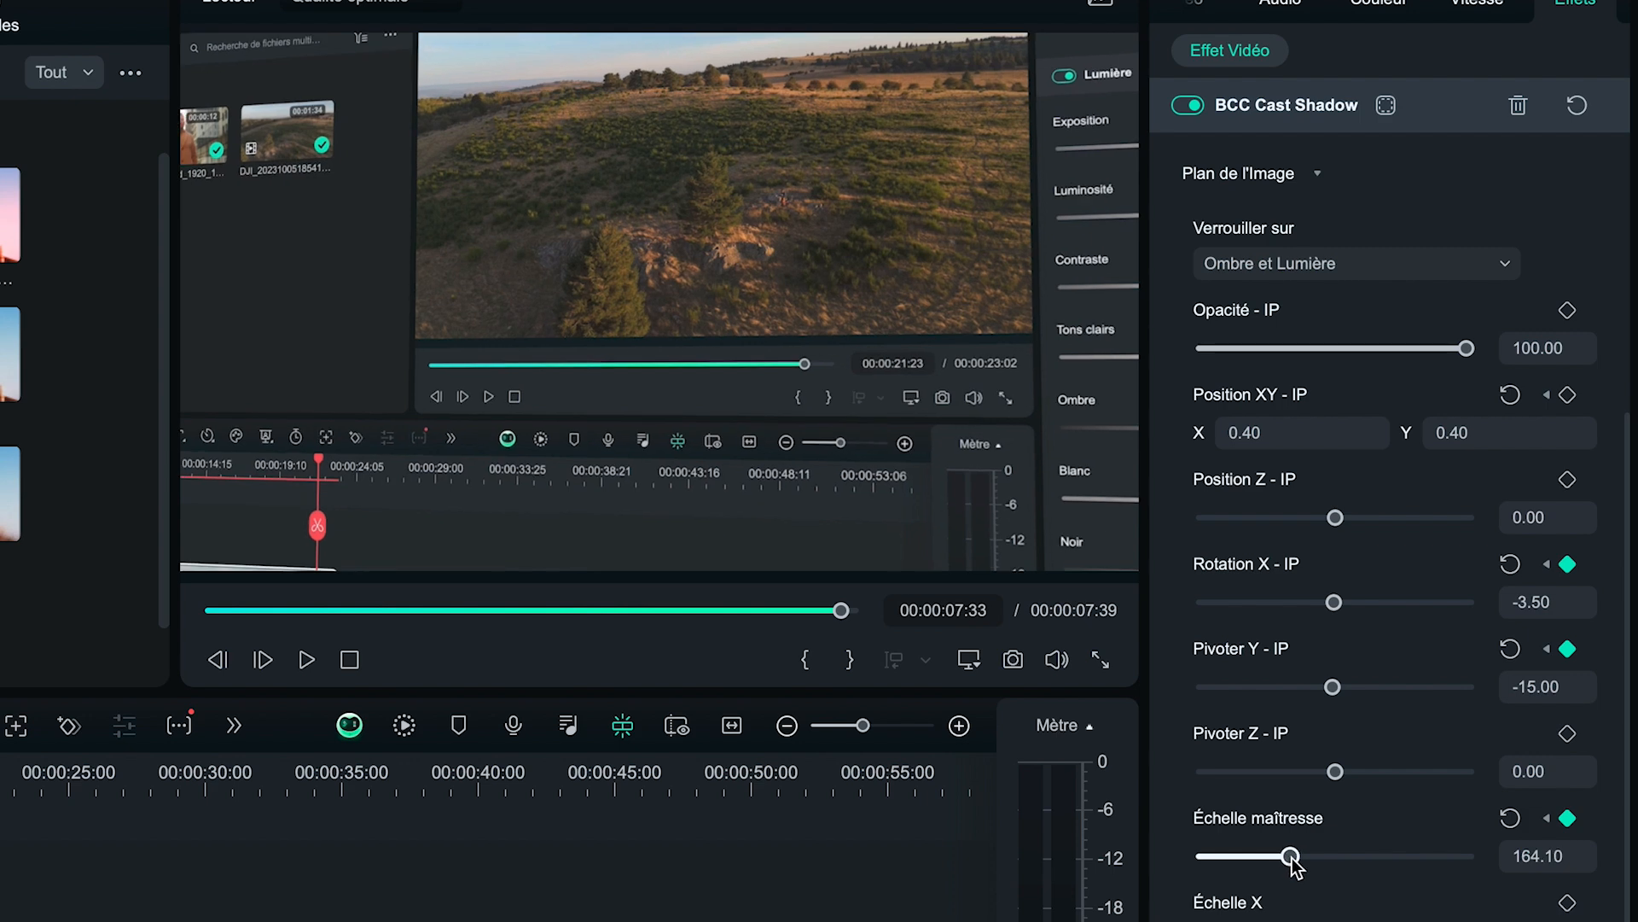
Set the image plane's XY position at 00:00:07:33 to X 0.30 and Y 0.20, trying 0.30 for Y first
double_click(1256, 433)
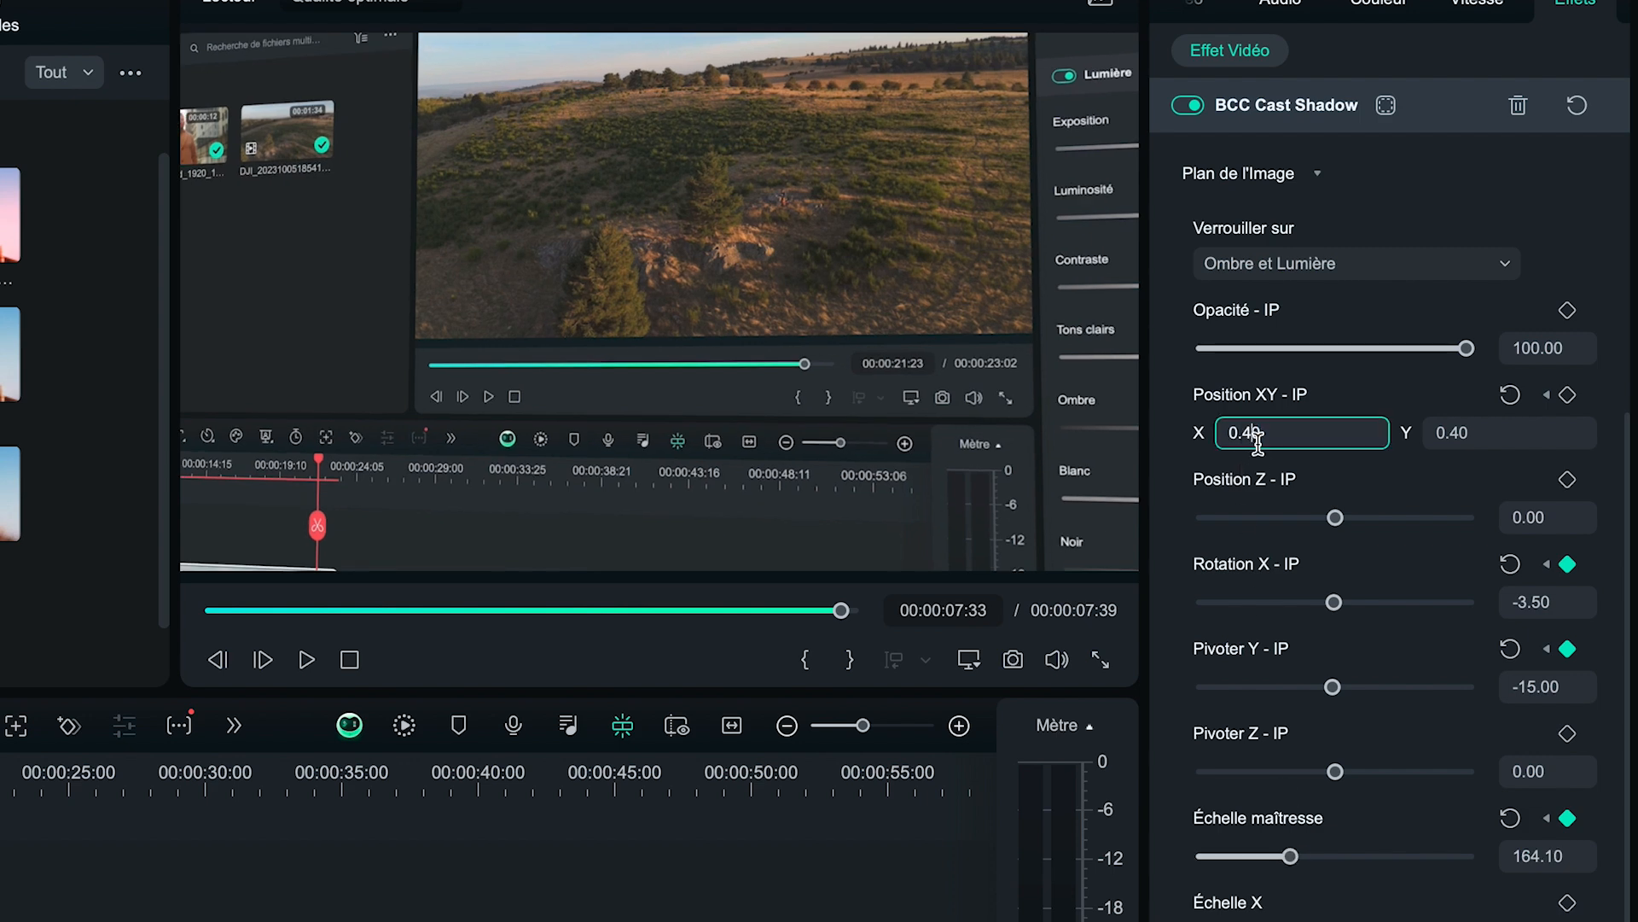
key("Return")
double_click(1459, 432)
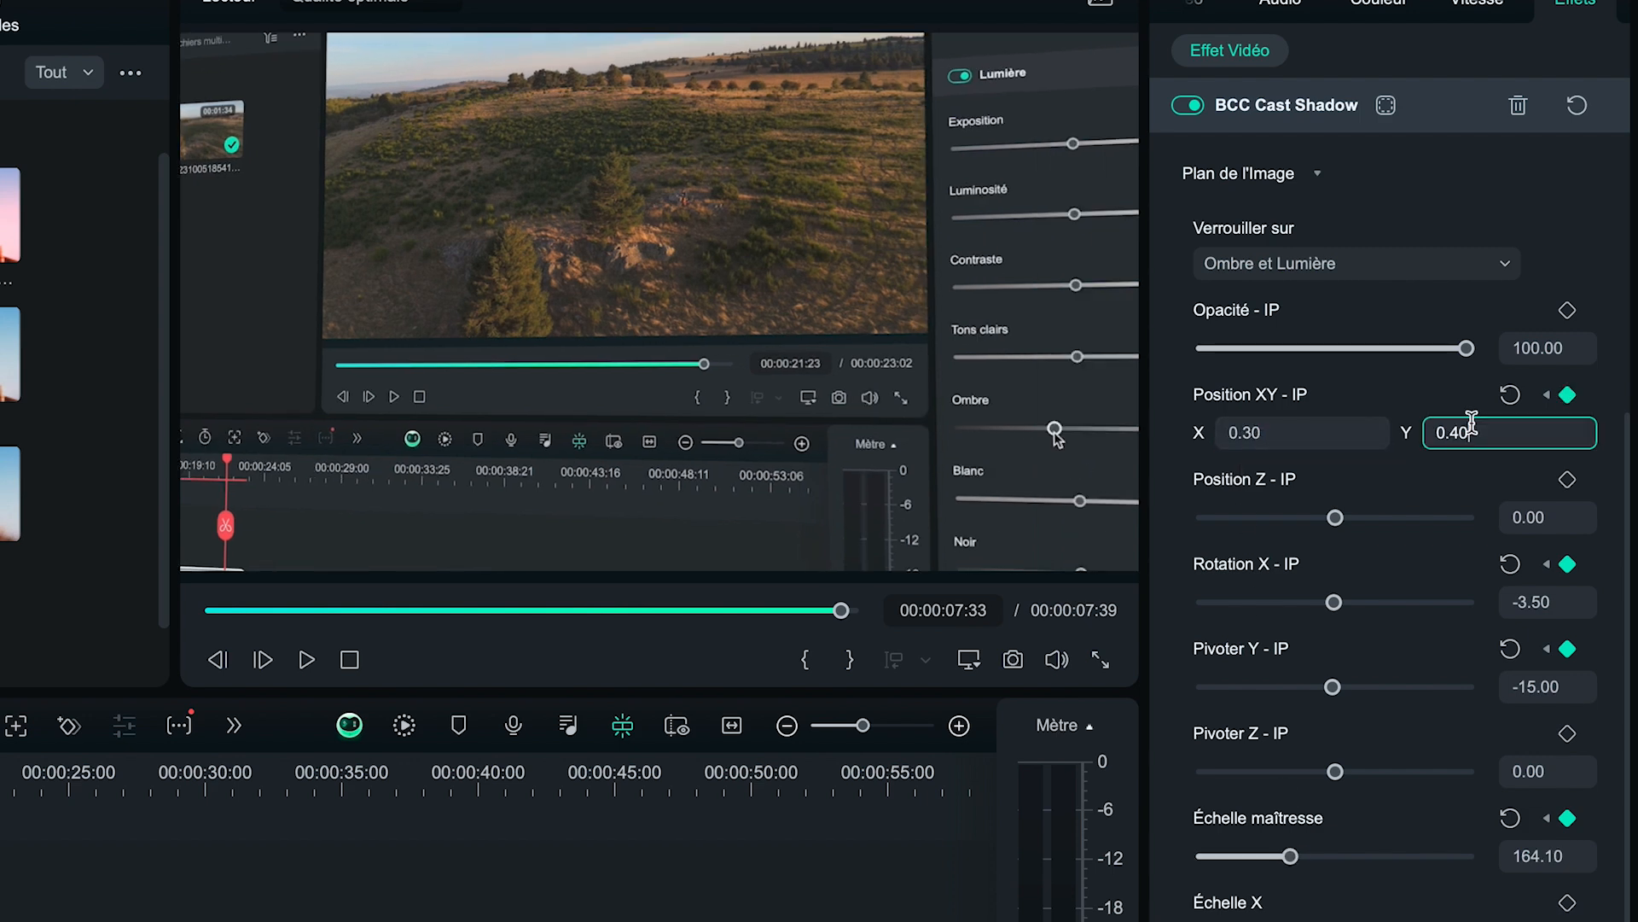
type("30")
key("Return")
left_click(1456, 435)
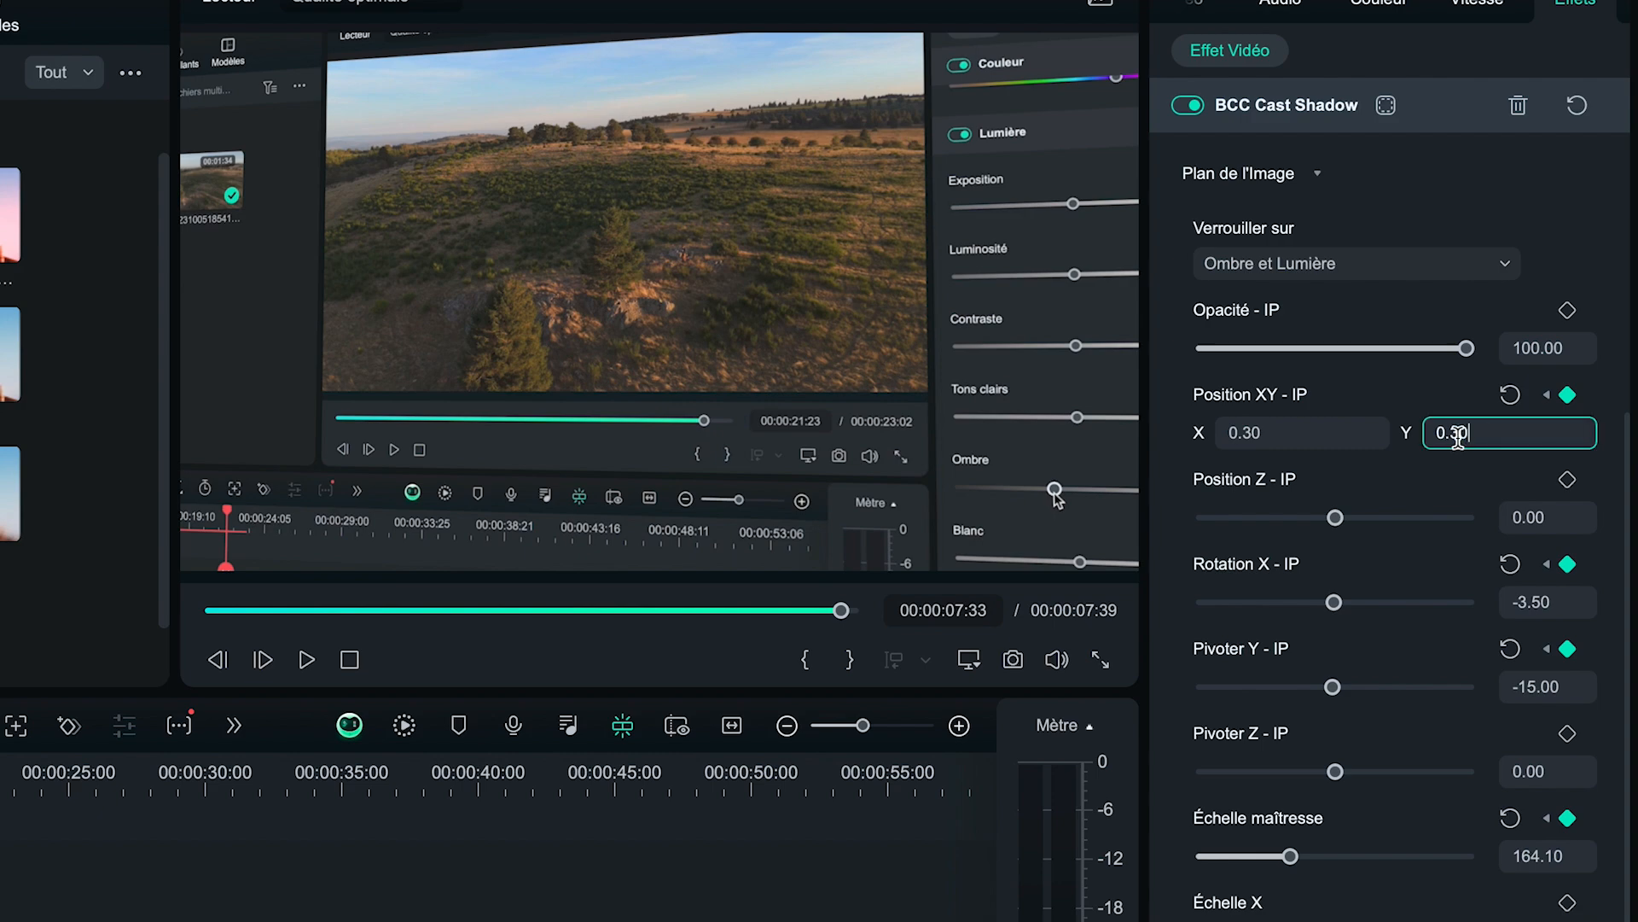
type("2")
key("Return")
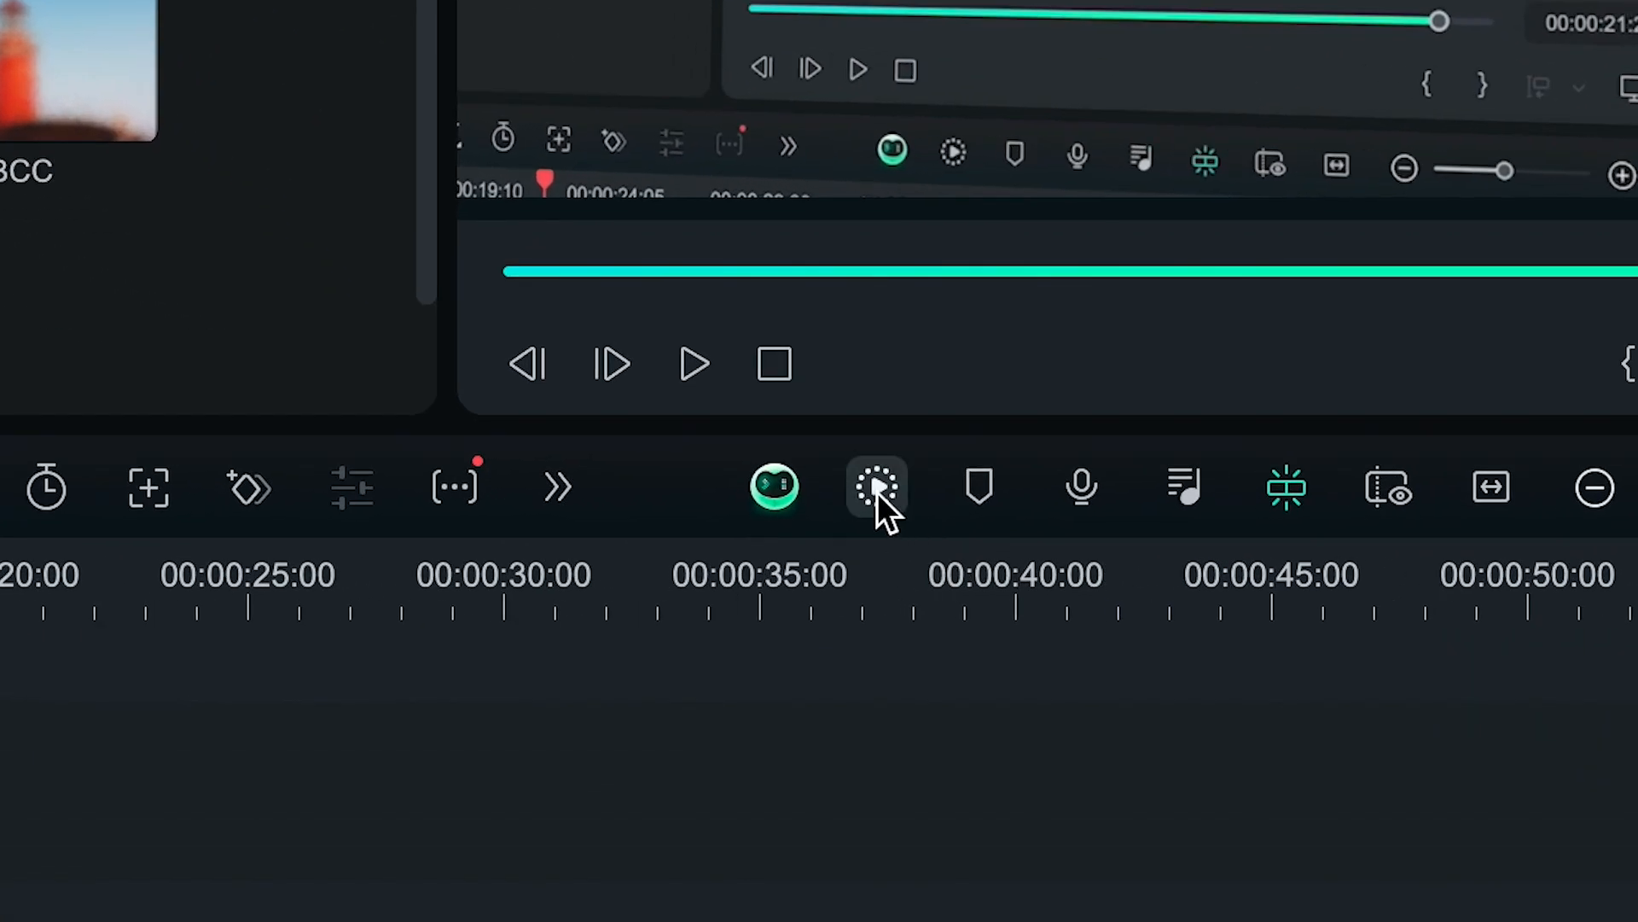
Render the timeline preview for smooth playback
left_click(878, 490)
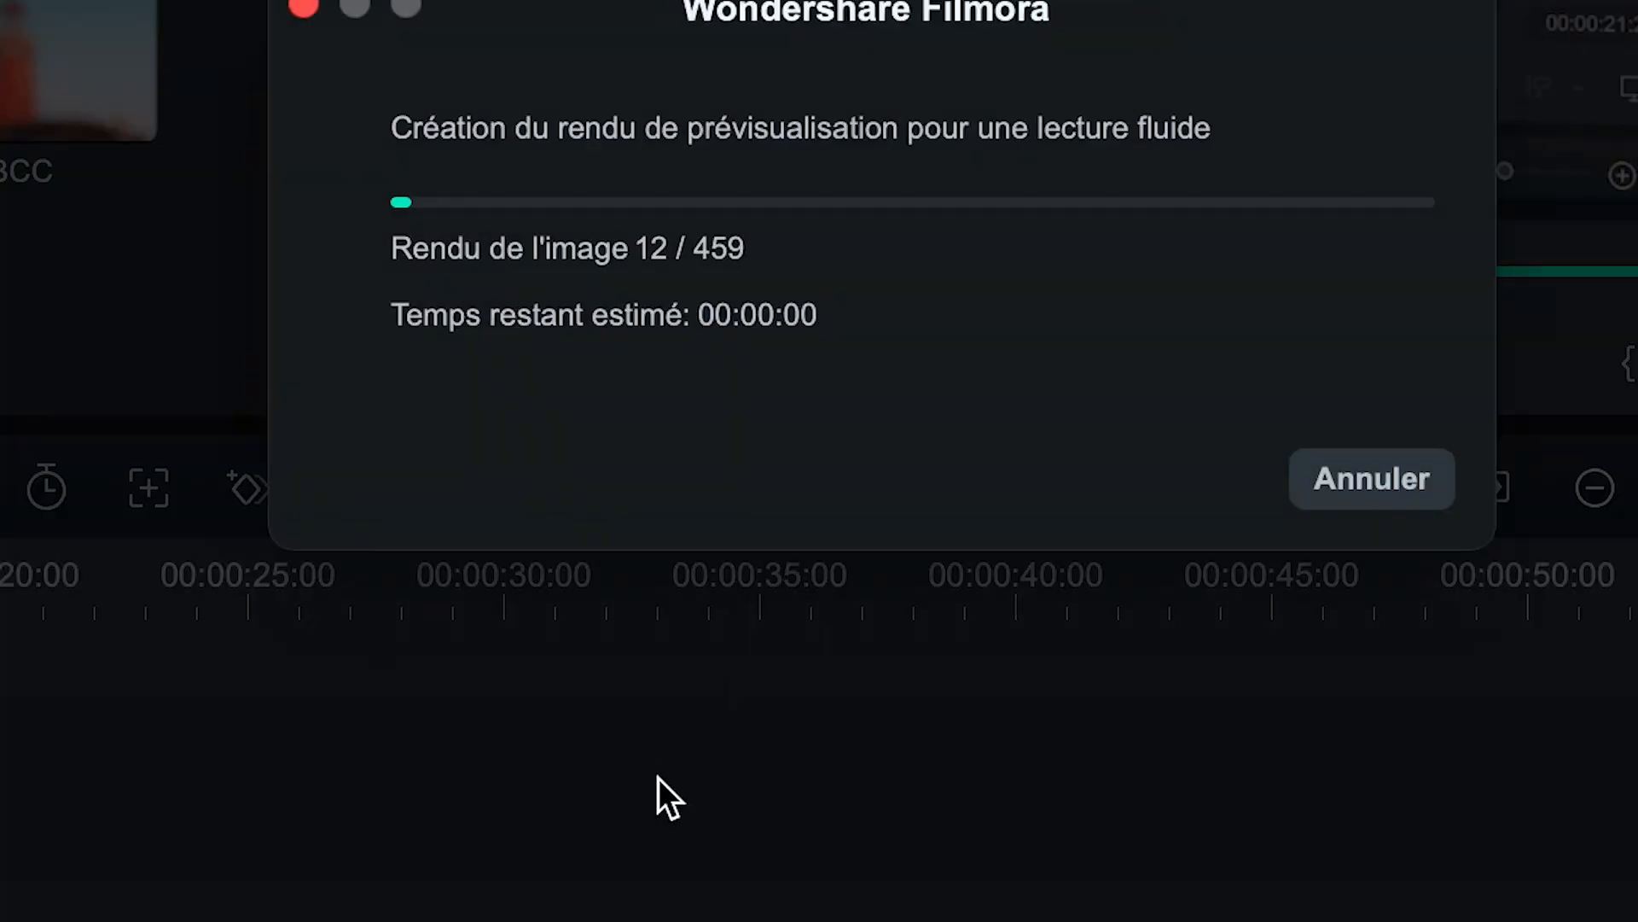